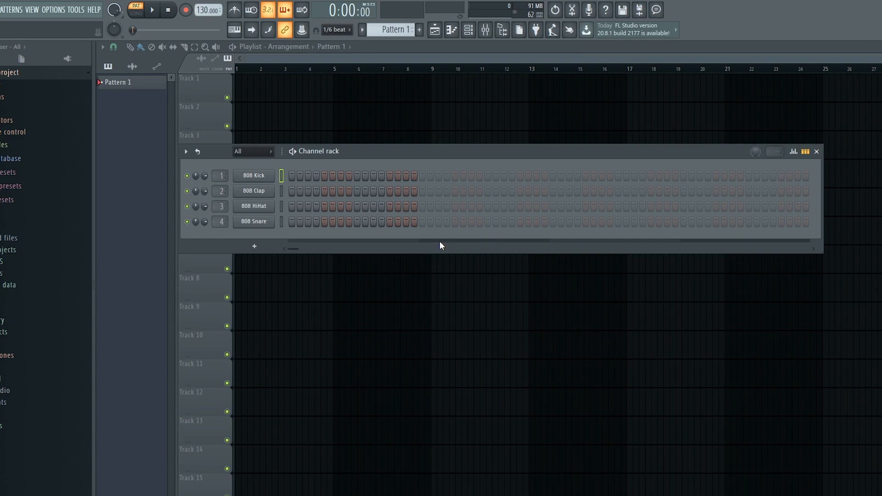
- Audition a trial pattern with 808 Kick on step 1, 808 Clap on step 5 and 808 HiHat on step 9, and clear it
click(292, 176)
click(323, 191)
click(357, 207)
click(152, 9)
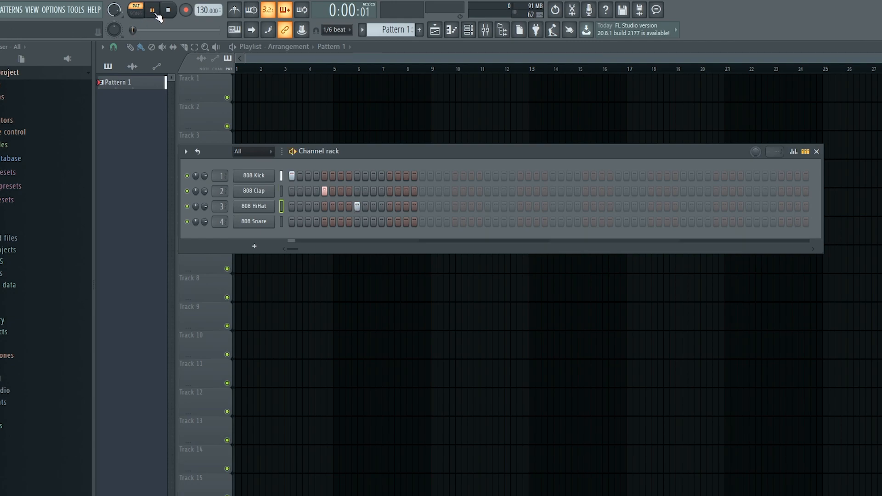
click(168, 11)
right_click(339, 191)
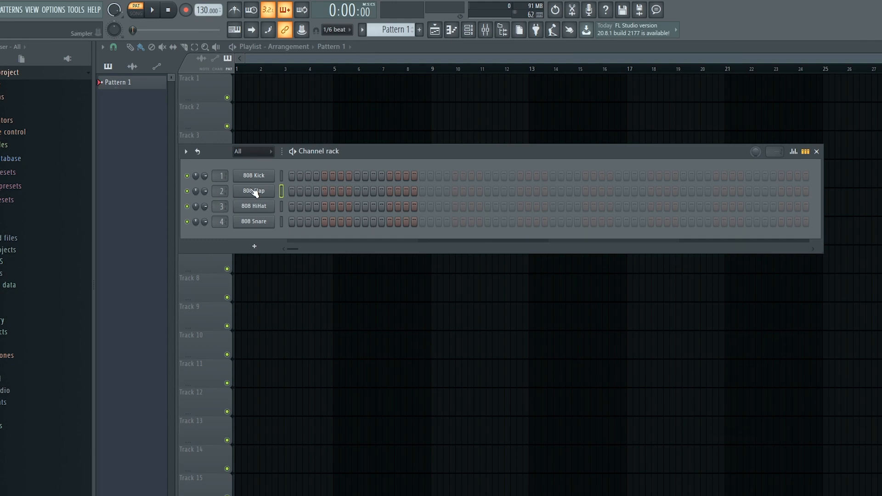
- Look through the channel rack's options for adding plugins and for sorting channels by color, name or track number
click(186, 151)
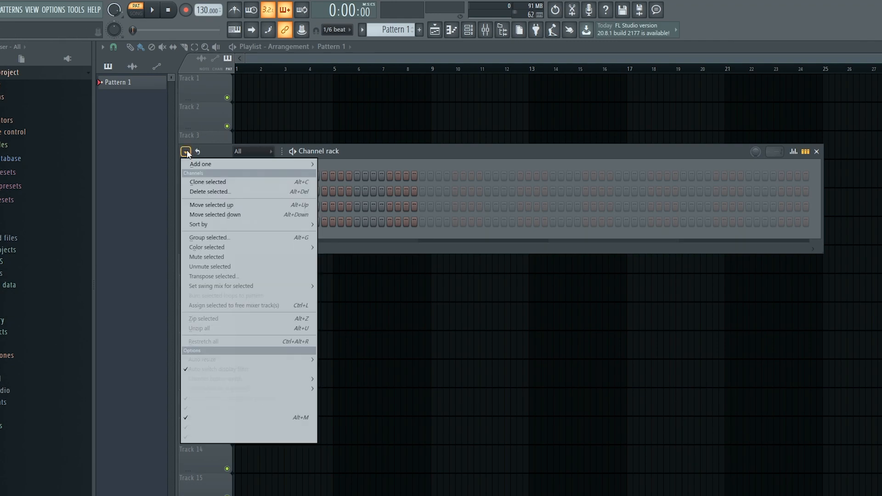
mouse_move(200, 162)
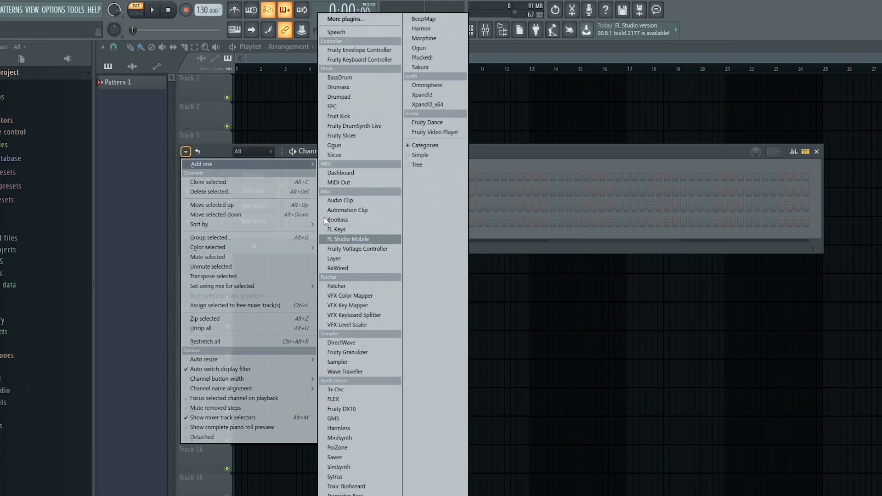
click(212, 151)
click(186, 151)
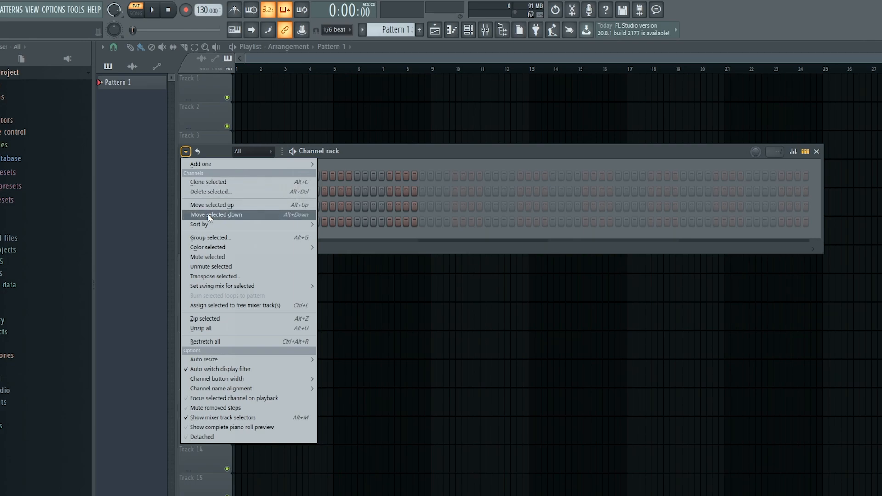
mouse_move(205, 226)
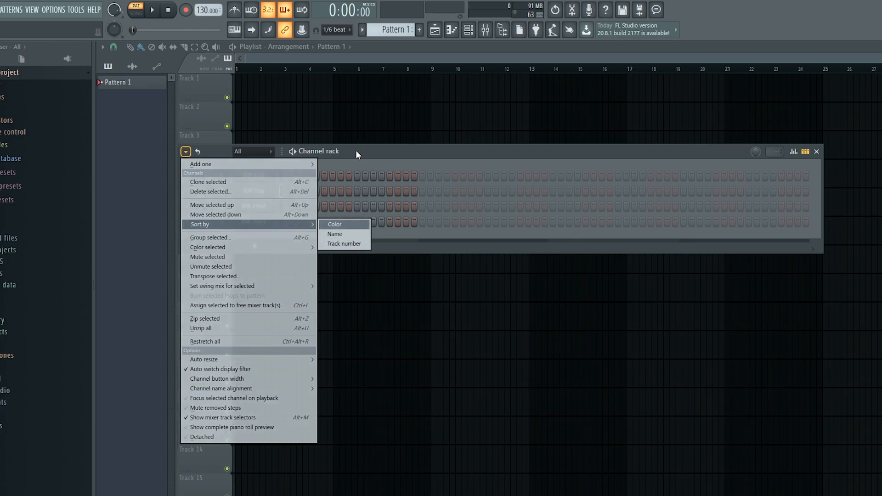
click(357, 149)
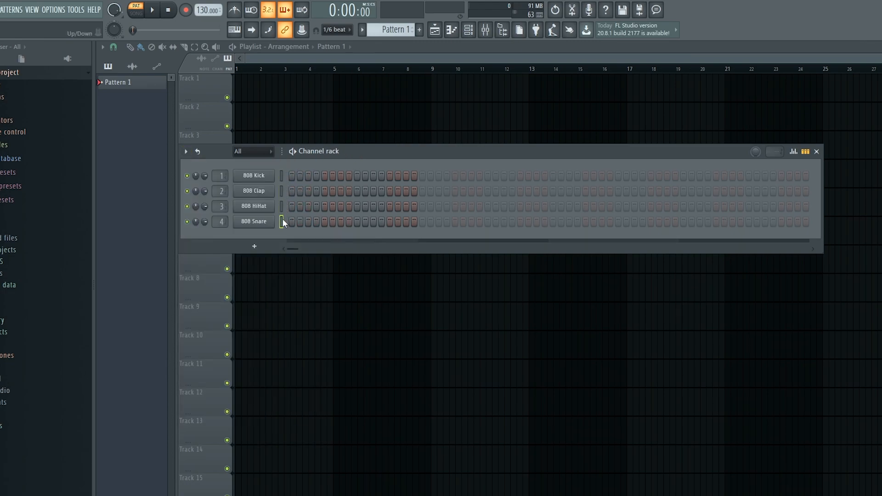
click(271, 191)
click(416, 138)
- Select the 808 Clap, 808 HiHat and 808 Snare channels and give them random colors
click(282, 190)
click(185, 151)
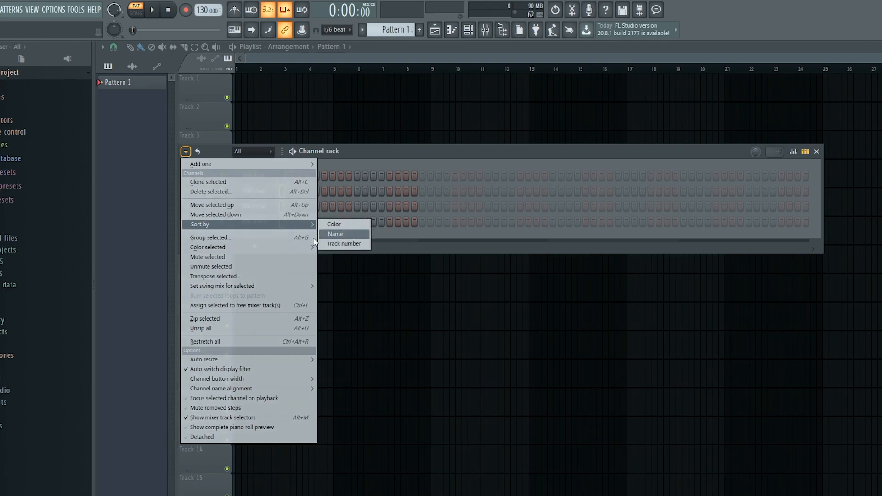
mouse_move(252, 248)
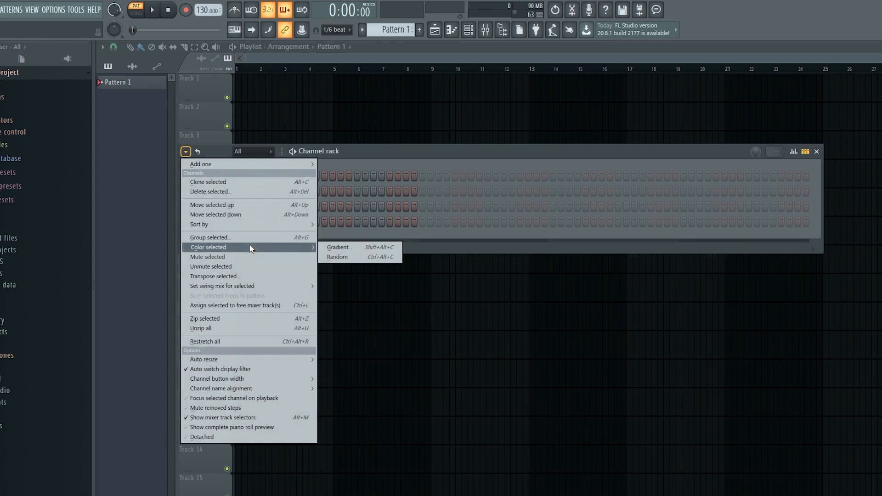
click(349, 257)
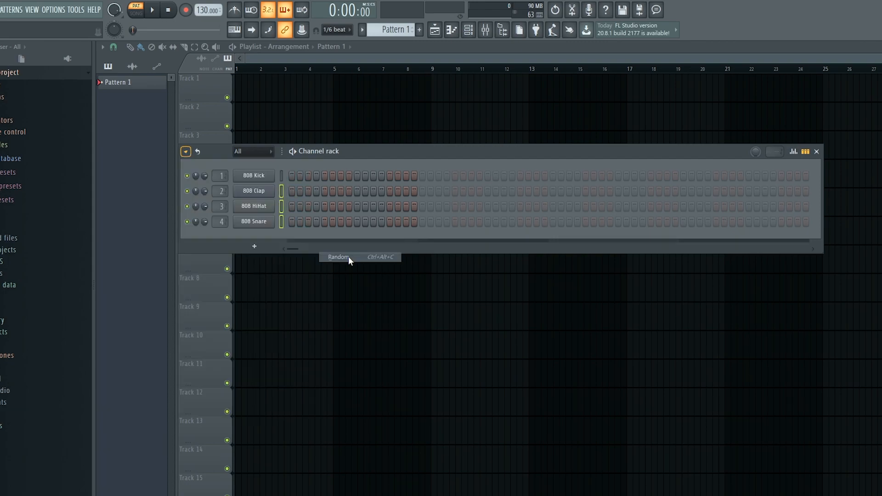
- Transpose the selected 808 Clap, 808 HiHat and 808 Snare channels by 1 semitone
click(186, 151)
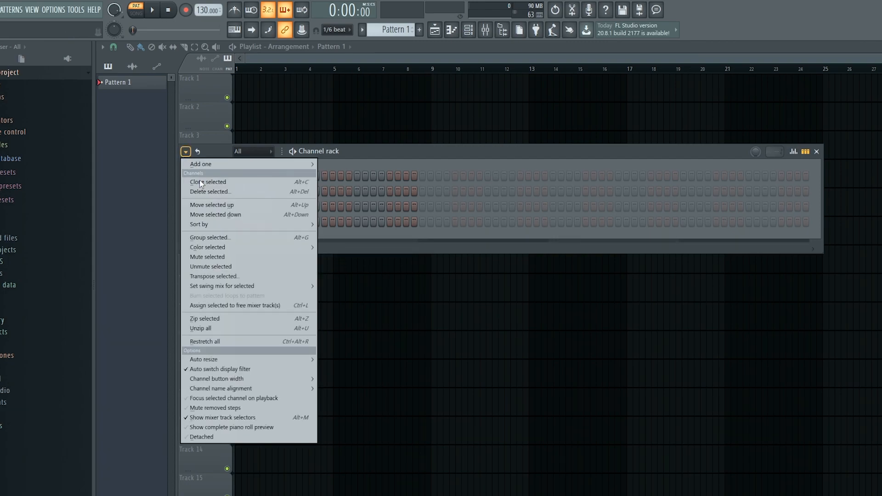
click(242, 278)
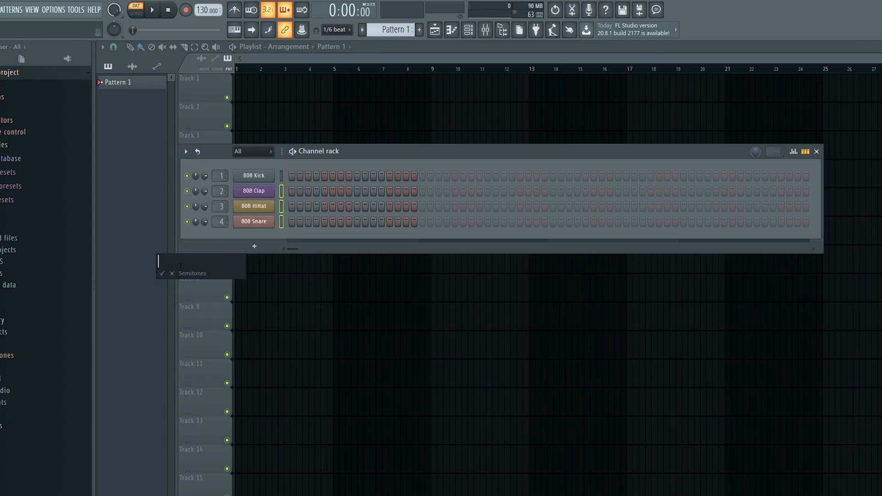
text(1)
key(Return)
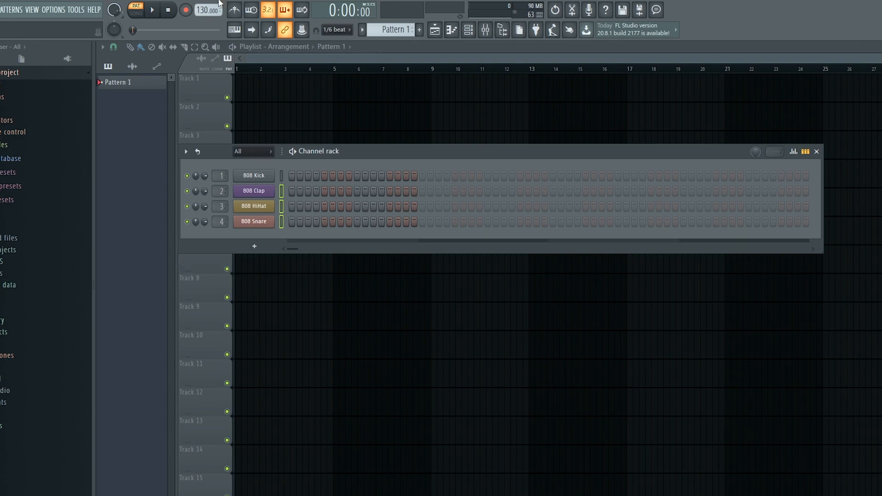
- Zip the selected 808 Clap, 808 HiHat and 808 Snare channels, and unzip all channels again
click(186, 151)
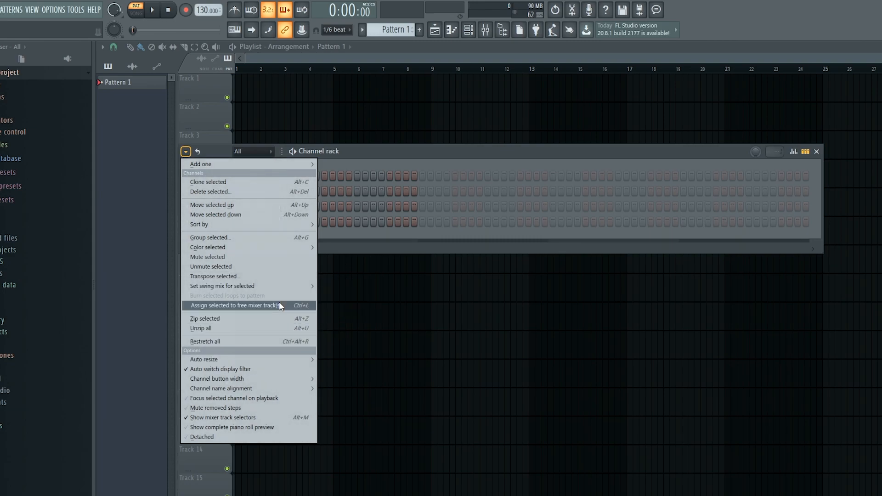
click(490, 31)
click(434, 30)
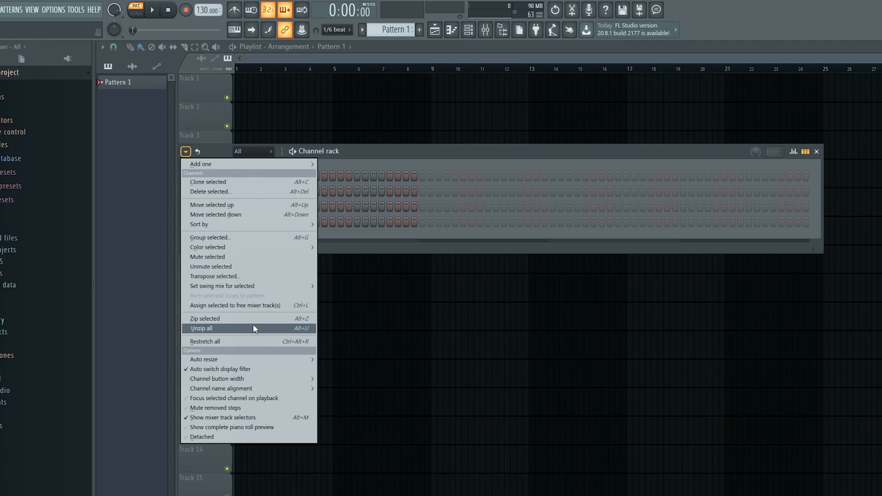
click(254, 328)
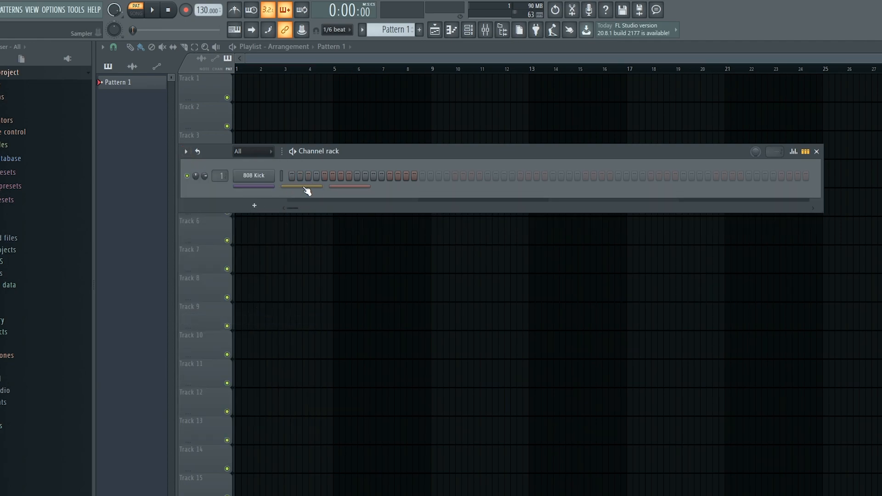
click(186, 152)
click(225, 329)
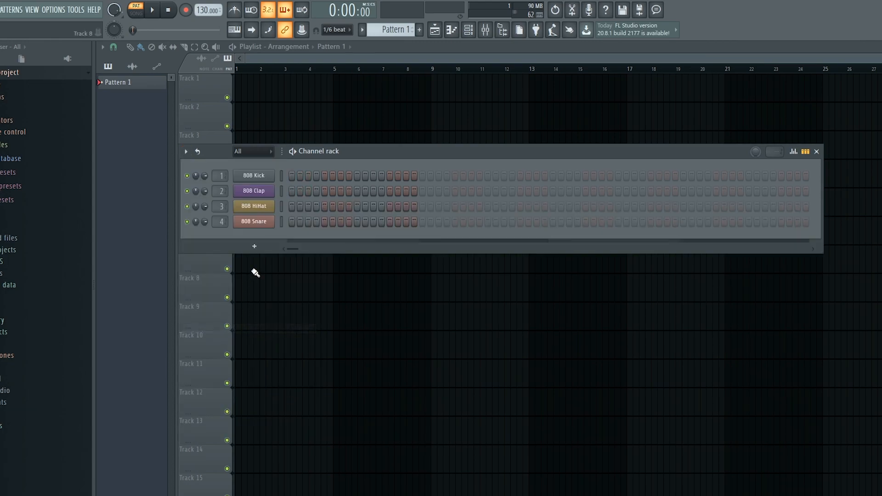
- Set the channel rack's auto resize to Maximum height, and switch auto resize to Off
click(186, 151)
mouse_move(231, 357)
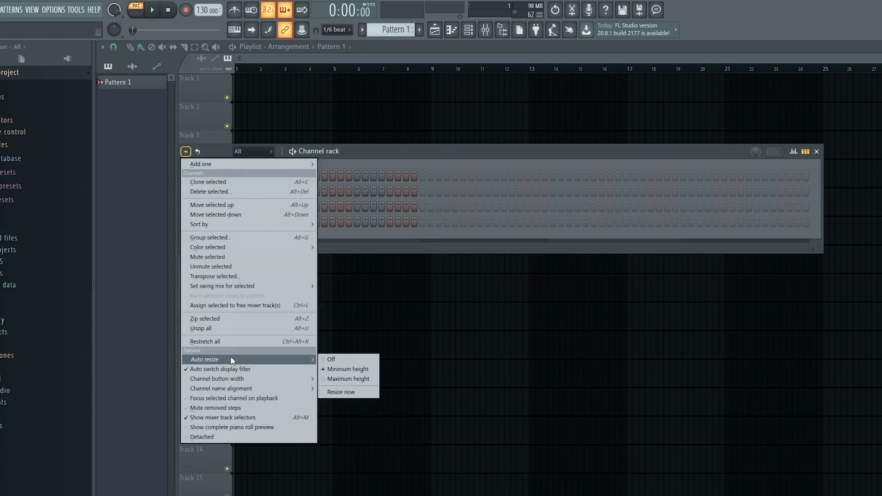
click(361, 378)
click(185, 151)
mouse_move(247, 358)
click(341, 358)
- Move the channel rack slightly higher over the playlist and shrink its height manually to just below the four channels
click(186, 151)
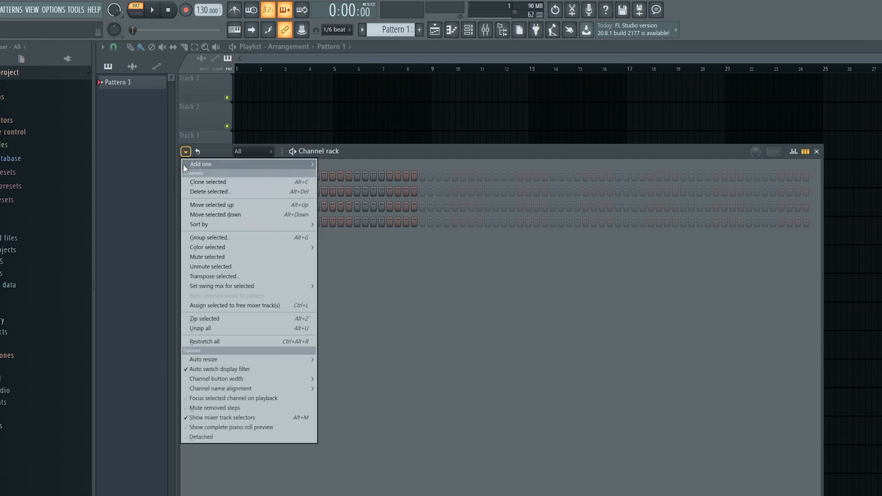
click(460, 150)
drag(460, 151, 460, 126)
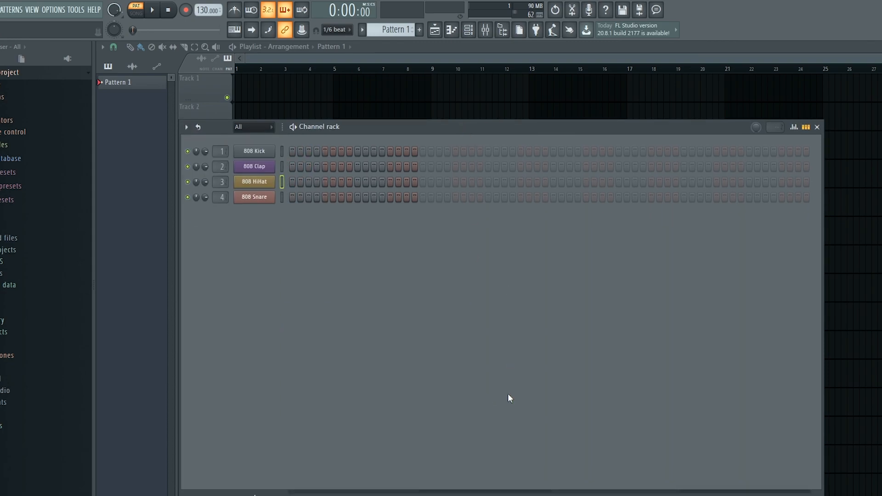
drag(255, 494, 409, 258)
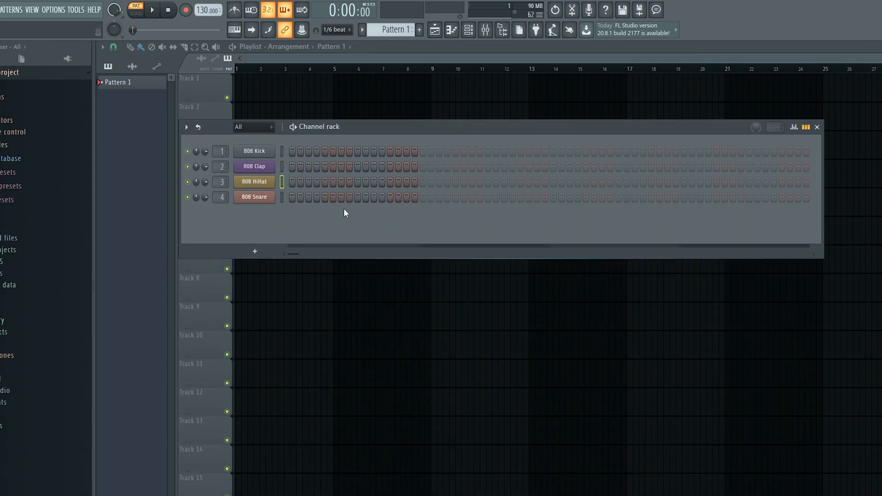
- Set the channel rack's auto resize to Minimum height
click(185, 127)
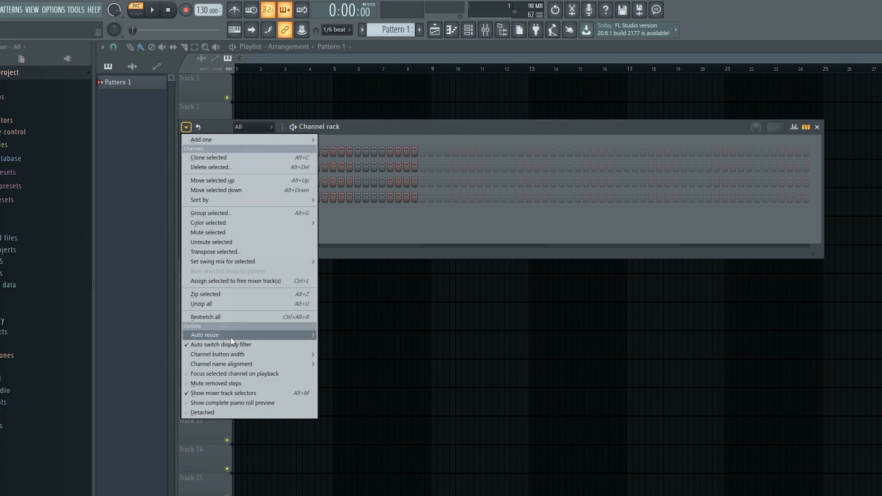
mouse_move(248, 335)
click(354, 343)
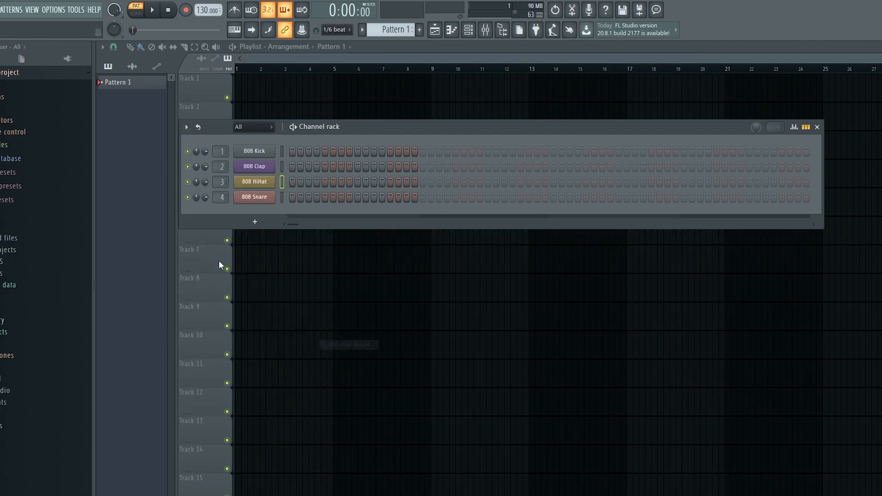
- Widen the channel buttons in the channel rack to 400%
click(186, 127)
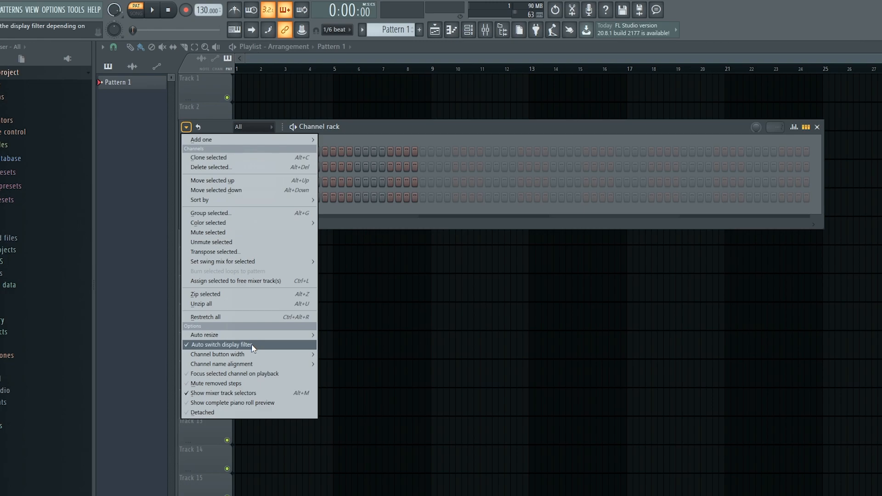
mouse_move(248, 354)
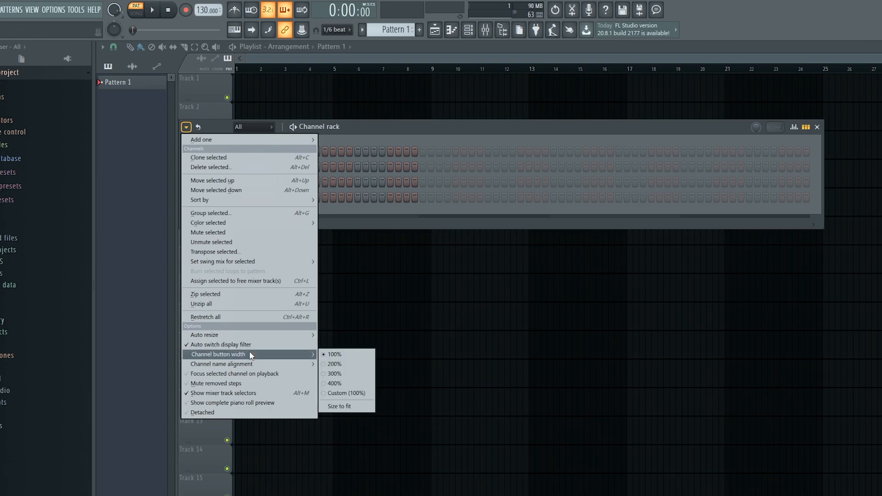
click(403, 123)
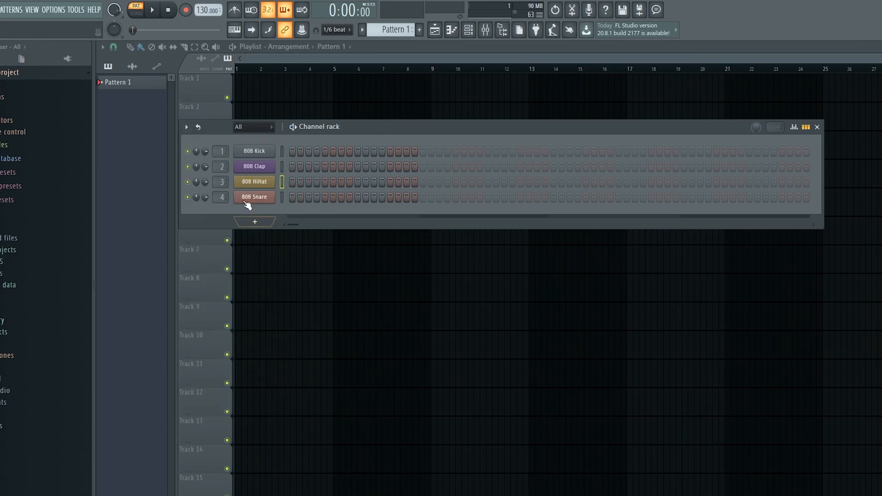
click(186, 127)
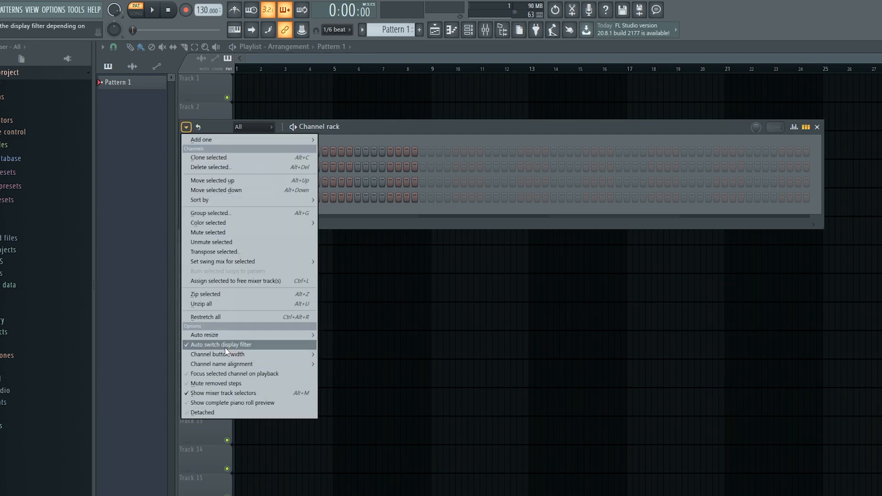
mouse_move(238, 354)
click(350, 384)
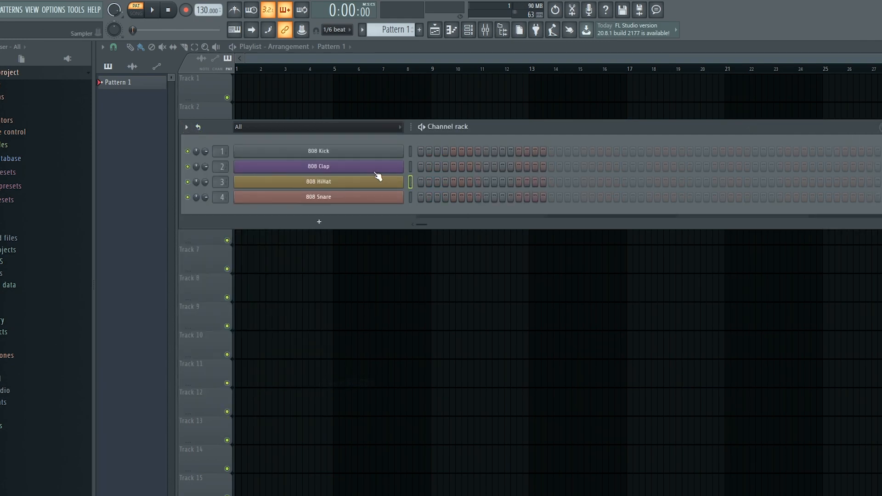
drag(486, 133, 511, 130)
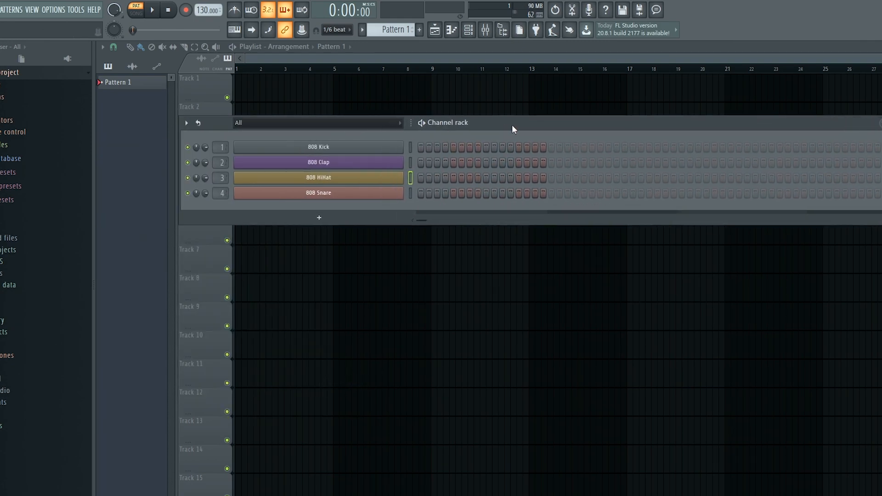
- Set the channel button width back to 100%
click(186, 123)
mouse_move(236, 356)
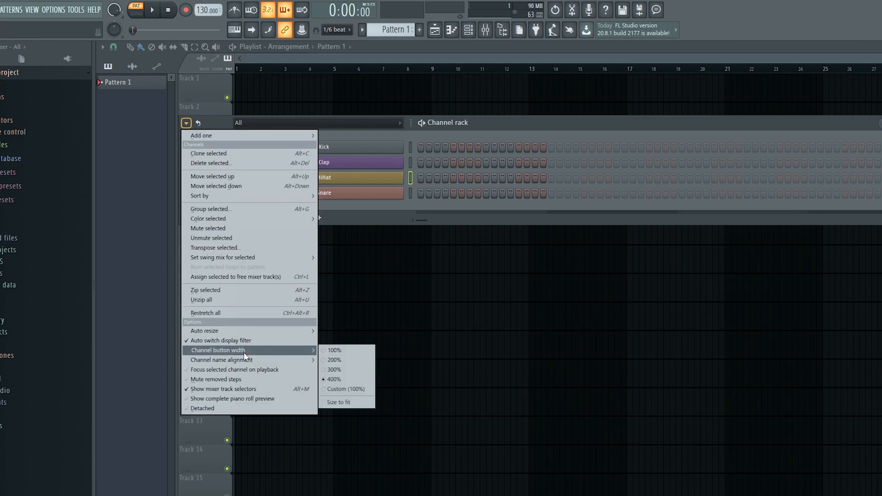
click(343, 351)
- Align the channel names in the channel rack to Left
click(186, 123)
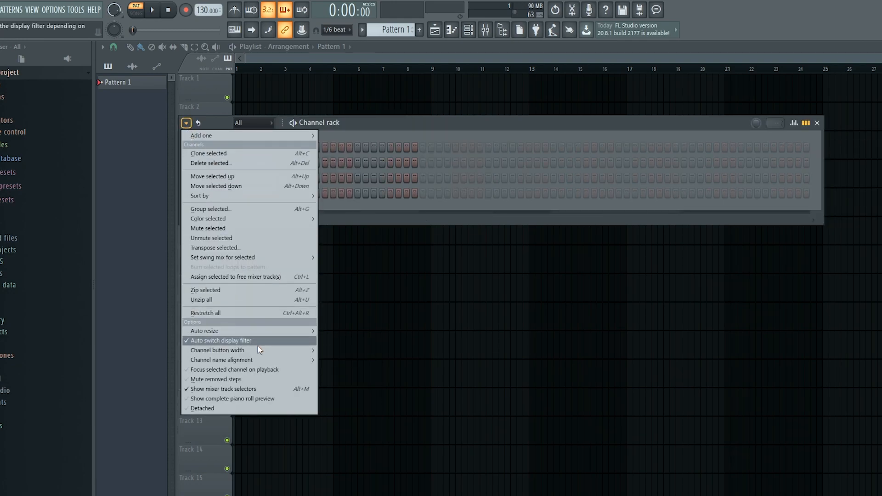
mouse_move(252, 359)
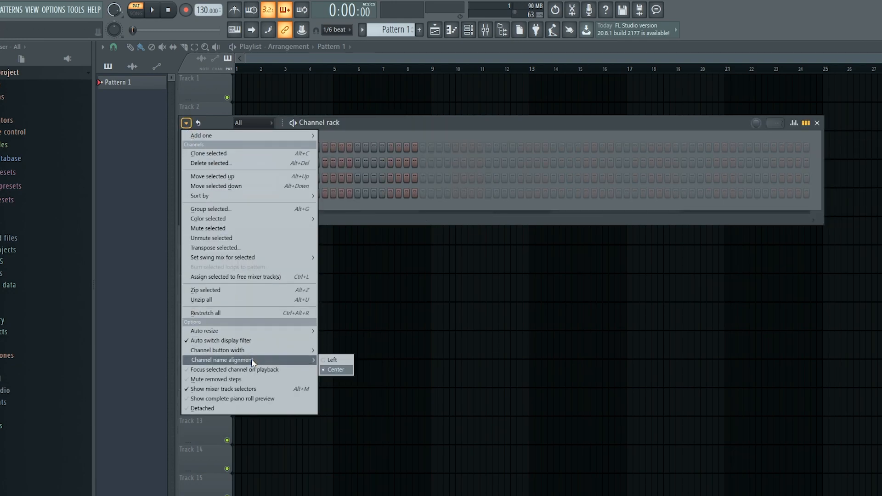
click(331, 360)
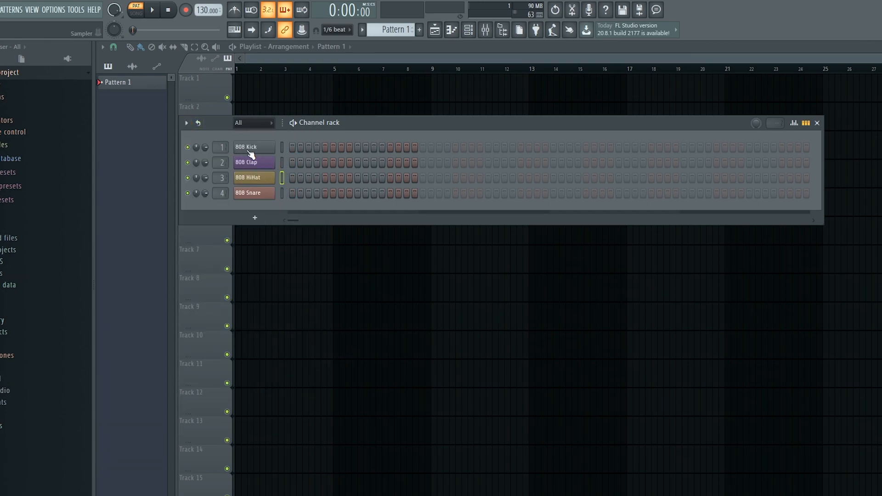
- Align the channel names in the channel rack to Center
click(186, 123)
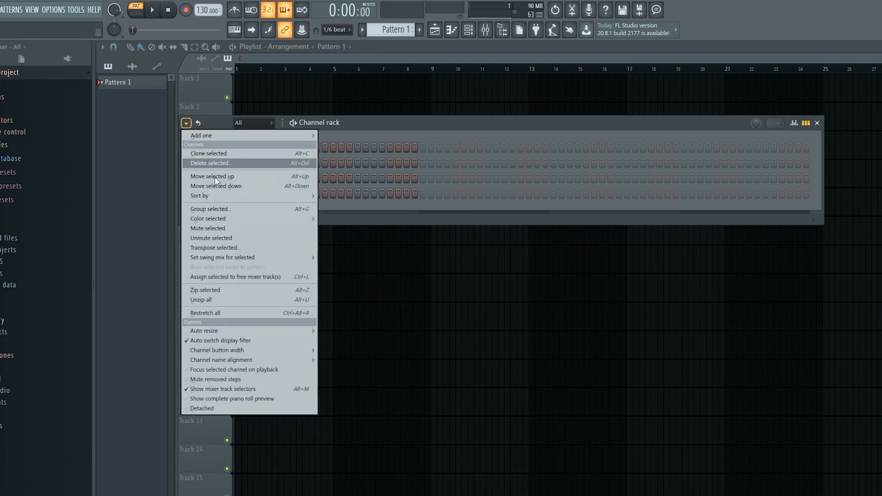
mouse_move(257, 359)
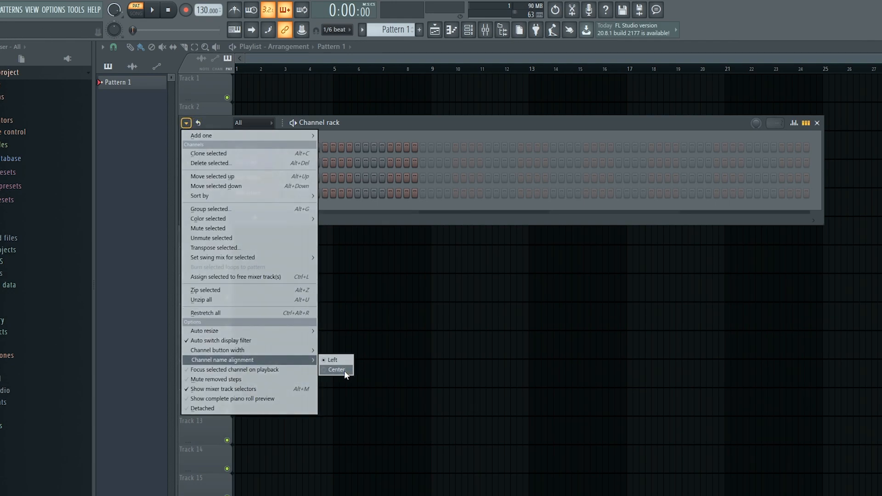
click(344, 370)
click(186, 123)
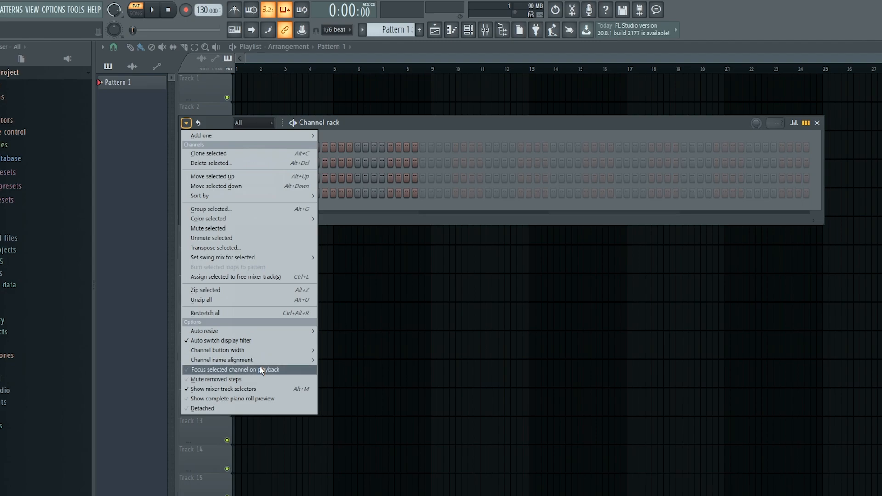
click(261, 370)
click(186, 123)
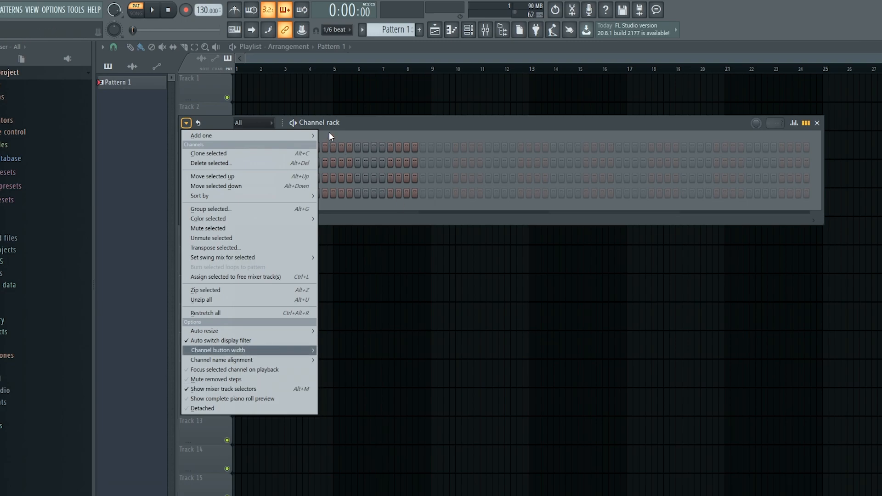
click(342, 111)
right_click(352, 120)
click(468, 31)
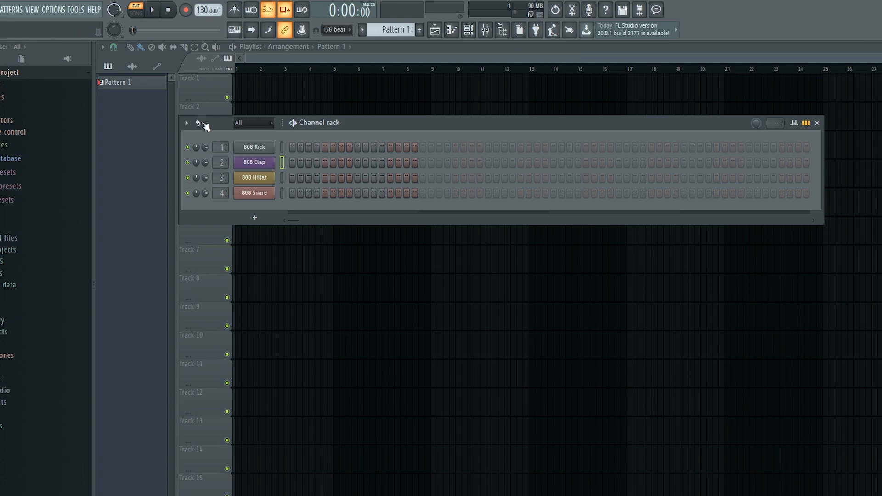
- Hide the mixer track selectors in the channel rack and show them again
click(186, 123)
click(256, 400)
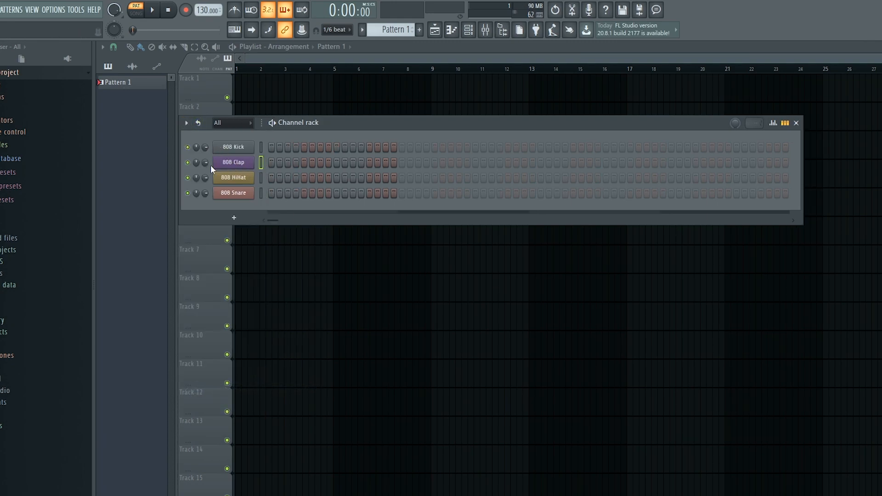
click(186, 122)
click(246, 388)
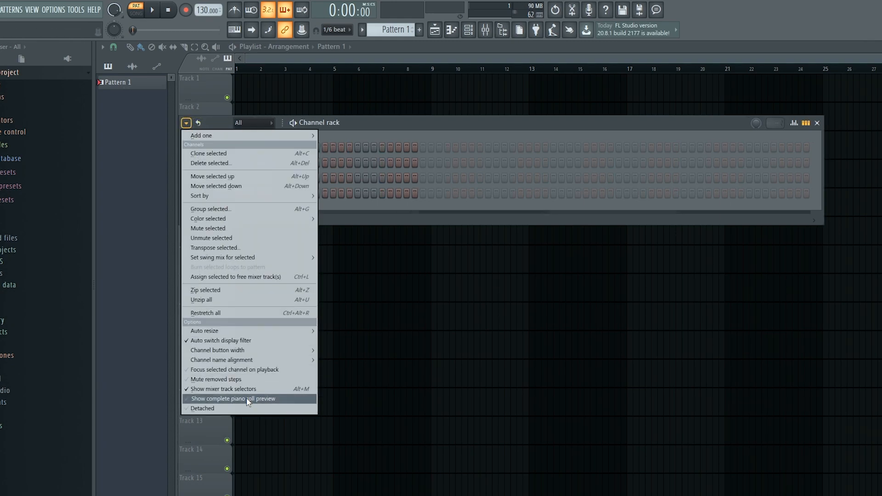
- Open the piano roll of the 808 Clap channel and place a C5 note at the start of bar 1
click(248, 399)
right_click(269, 162)
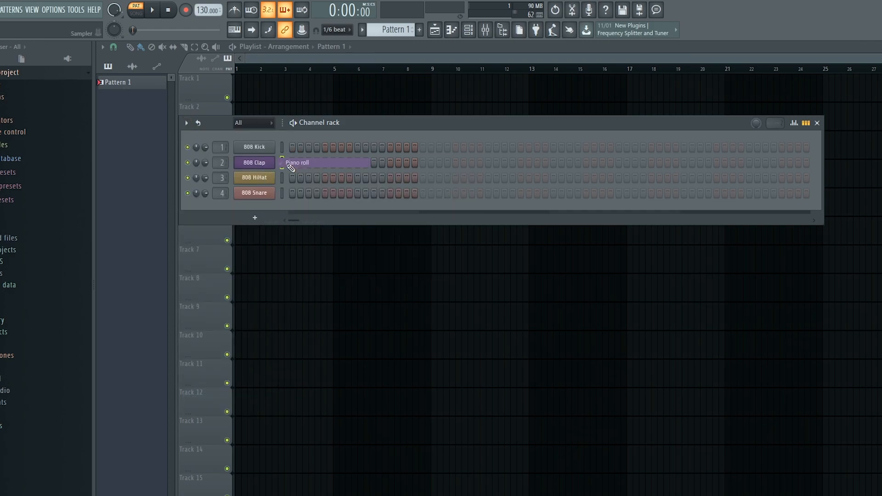
click(287, 163)
right_click(219, 216)
right_click(206, 216)
click(140, 214)
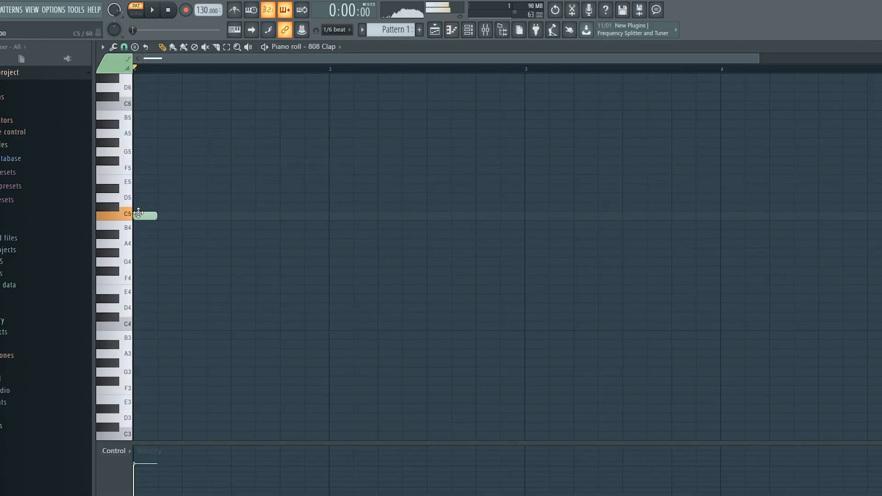
- Duplicate the C5 clap note end to end into bar 10 and bring the channel rack back to view its note preview
ctrl+drag(180, 224, 103, 199)
key(ctrl+b)
key(ctrl+b)
key(ctrl+b)
key(ctrl+b)
key(ctrl+b)
key(ctrl+b)
key(ctrl+b)
key(ctrl+b)
key(ctrl+b)
key(ctrl+b)
key(ctrl+b)
key(ctrl+b)
key(ctrl+b)
key(ctrl+b)
key(ctrl+b)
key(ctrl+b)
key(ctrl+b)
key(ctrl+b)
key(ctrl+b)
key(ctrl+b)
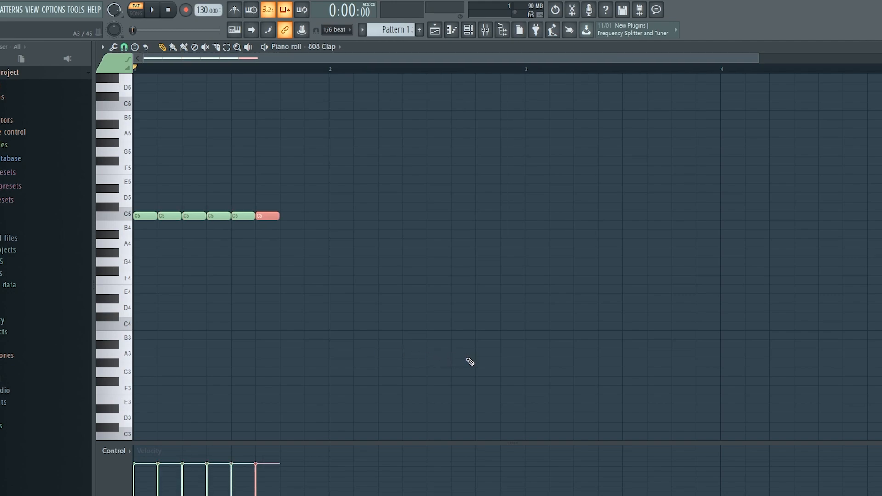
key(ctrl+b)
key(ctrl+b)
key(ctrl+b)
key(ctrl+b)
key(ctrl+b)
key(ctrl+b)
key(ctrl+b)
key(ctrl+b)
key(ctrl+b)
key(ctrl+b)
key(ctrl+b)
key(ctrl+b)
key(ctrl+b)
key(ctrl+b)
key(ctrl+b)
key(ctrl+b)
key(ctrl+b)
key(ctrl+b)
key(ctrl+b)
key(ctrl+b)
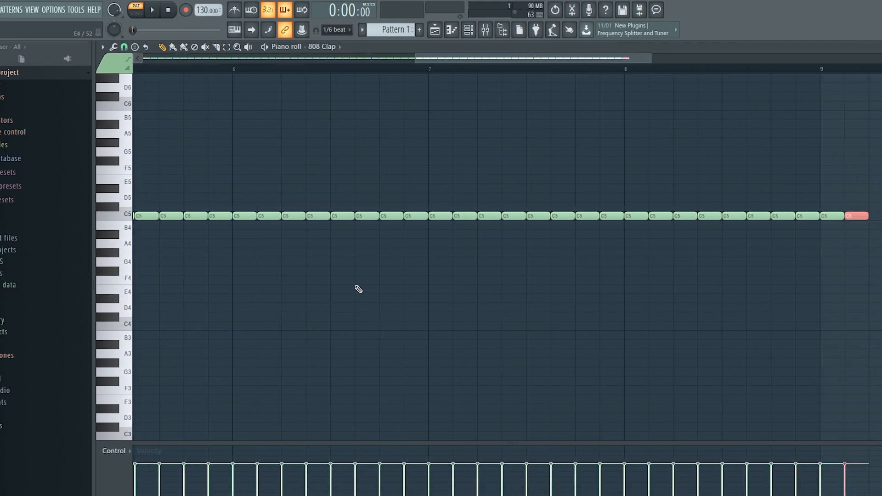
scroll(436, 70, down, 5)
click(468, 31)
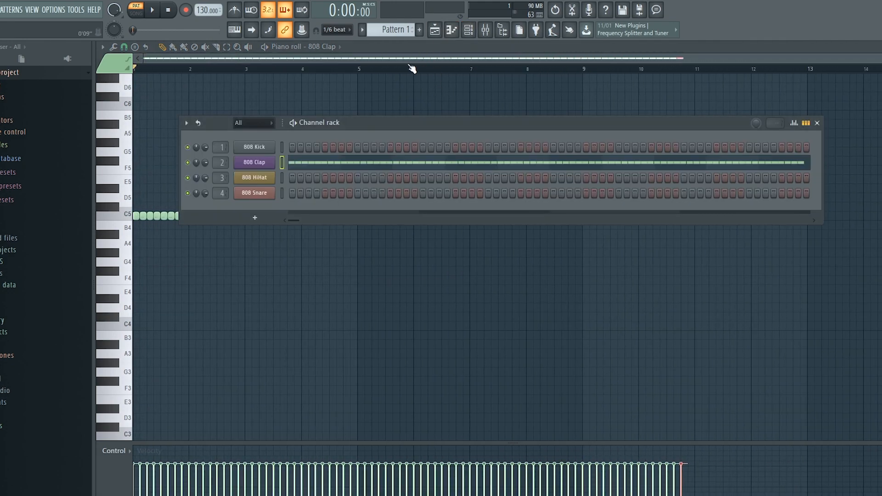
drag(823, 158, 489, 173)
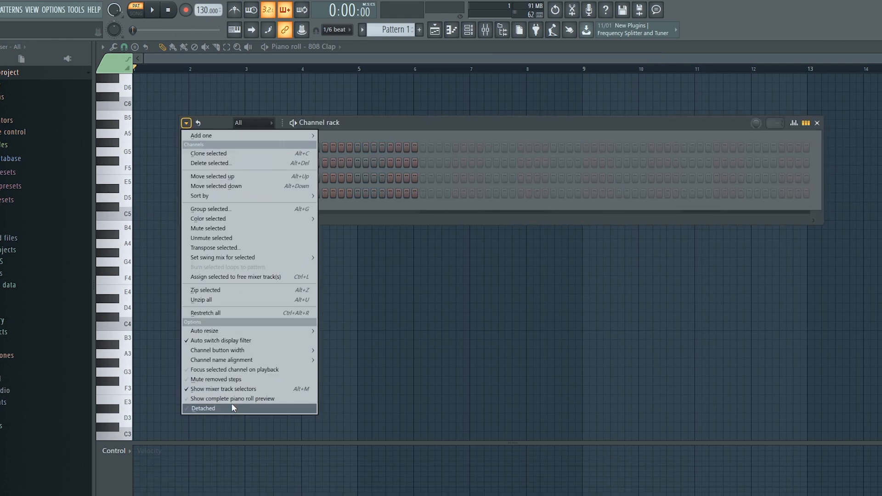
- Detach the channel rack window and move it slightly up and to the left over the piano roll
click(232, 407)
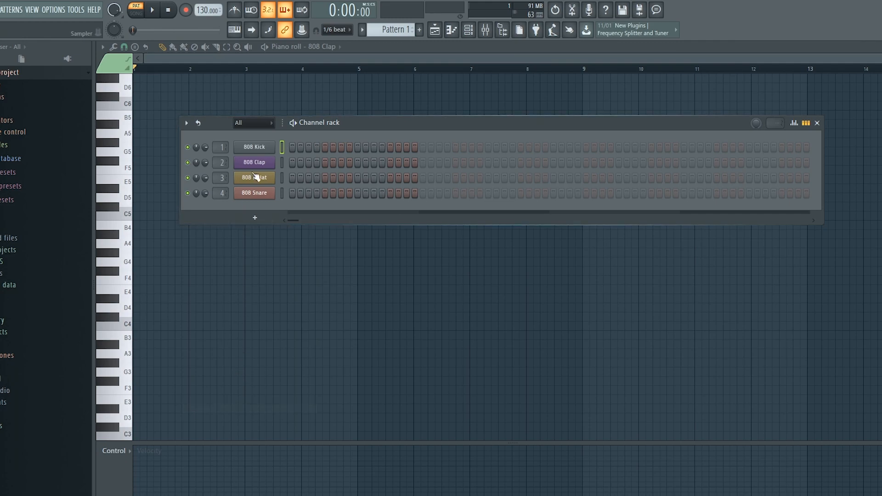
drag(387, 123, 357, 106)
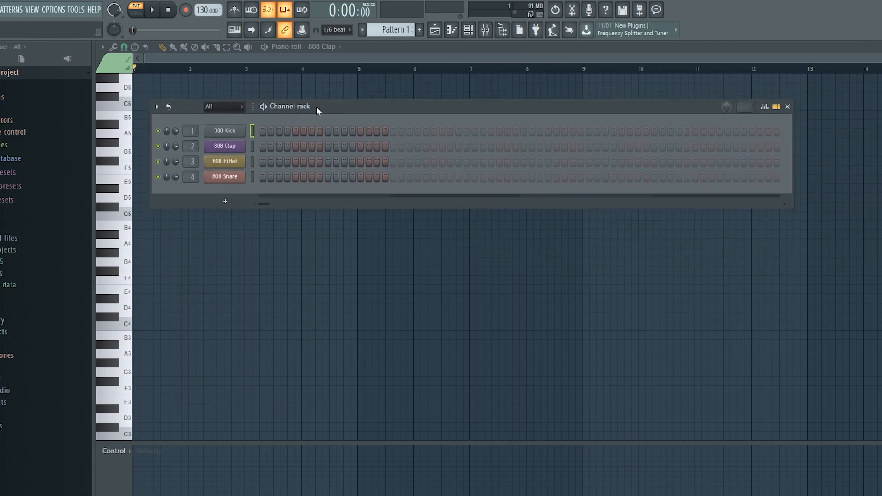
- Turn off the channel rack's Detached option and toggle the window between maximized and restored size
click(156, 106)
click(201, 393)
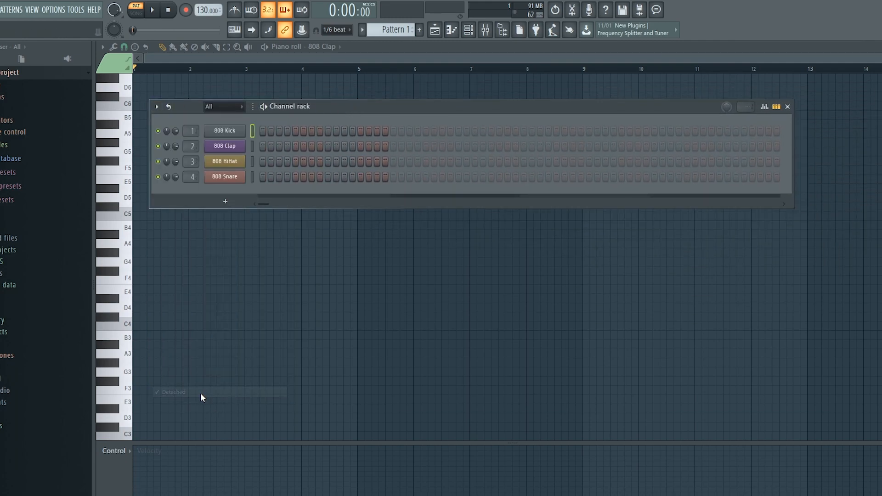
double_click(354, 103)
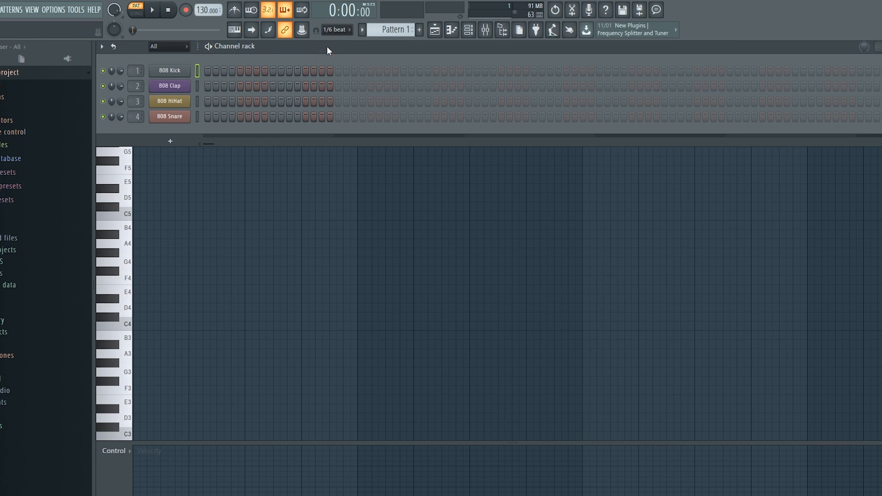
double_click(327, 46)
double_click(338, 103)
double_click(295, 50)
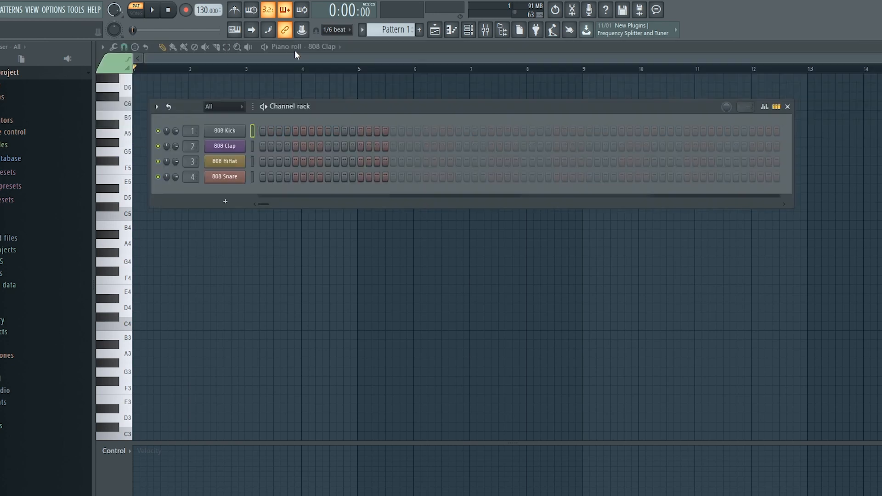
- Detach the channel rack again, maximize it over the whole screen and restore its size
click(157, 106)
click(200, 388)
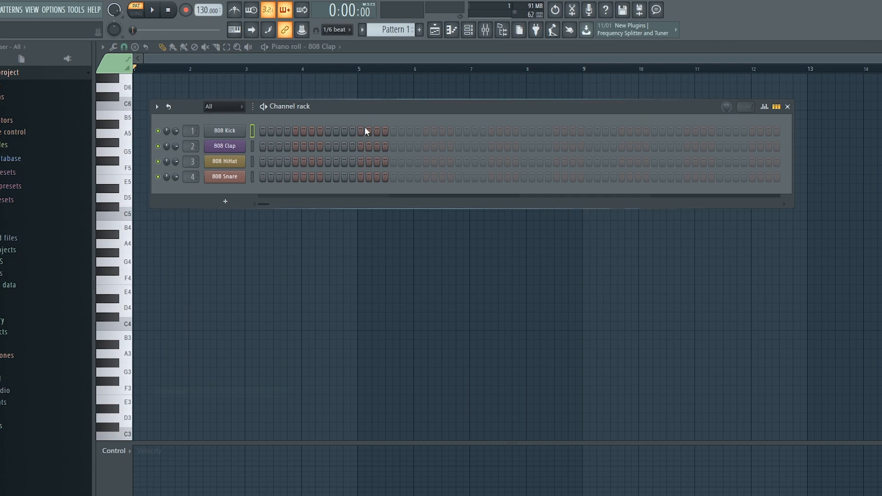
double_click(365, 109)
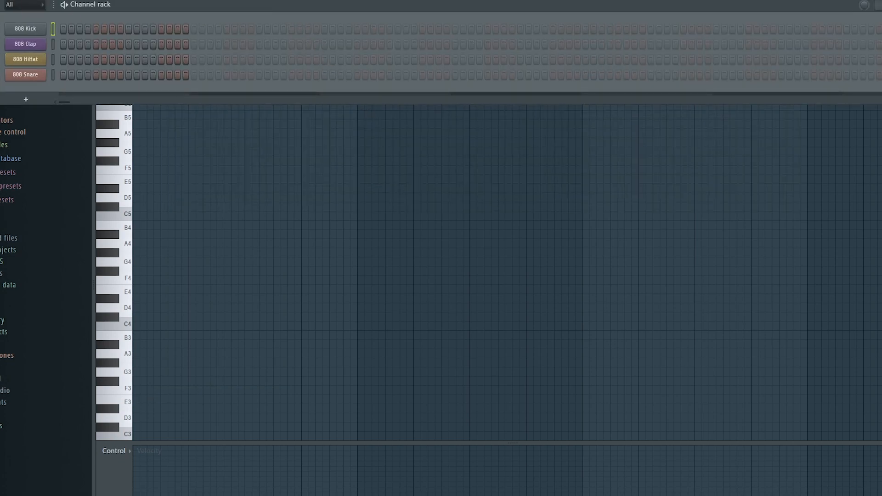
double_click(261, 2)
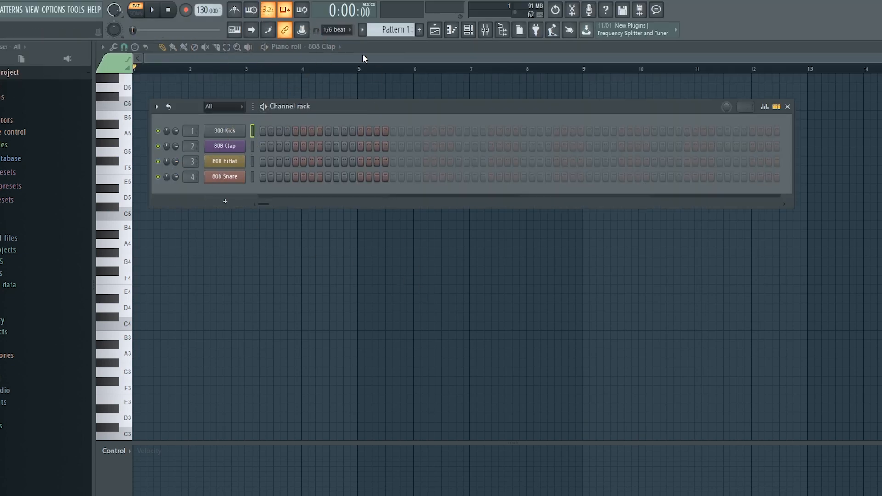
- Activate step 1 for 808 Kick, step 9 for 808 HiHat and step 13 for 808 Snare
click(157, 106)
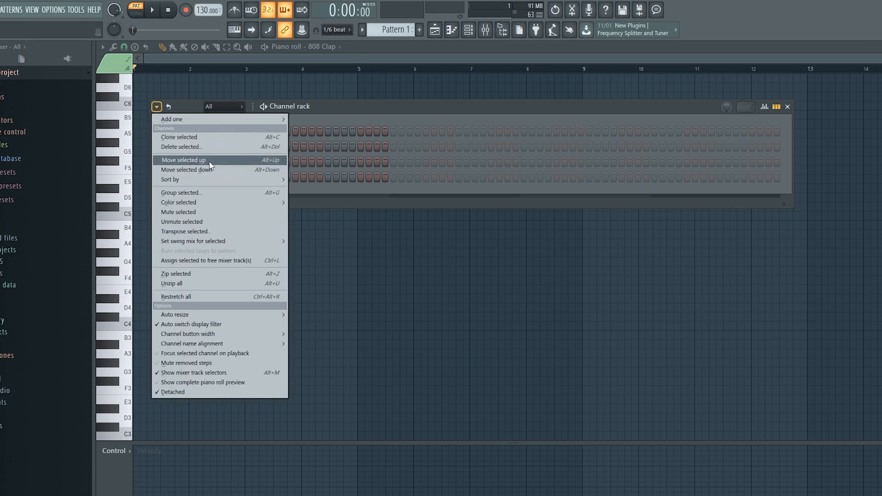
click(190, 104)
click(169, 107)
click(260, 132)
click(262, 131)
click(328, 162)
click(352, 177)
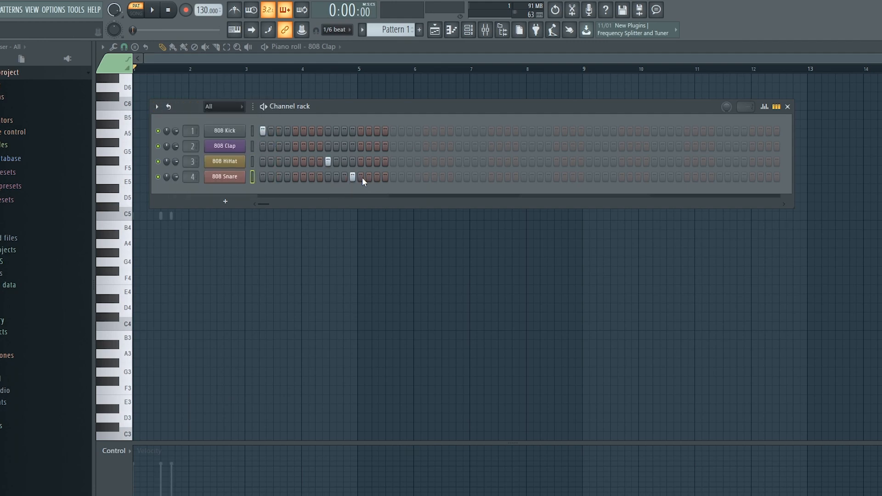
click(360, 177)
- Turn on channel rack looping, view the loop type options, and play the looped pattern briefly
click(169, 107)
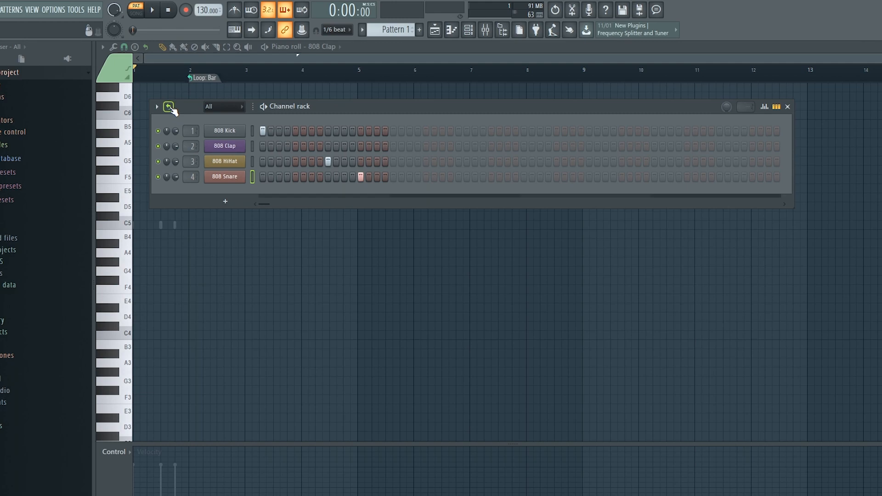
click(170, 113)
click(170, 110)
right_click(169, 110)
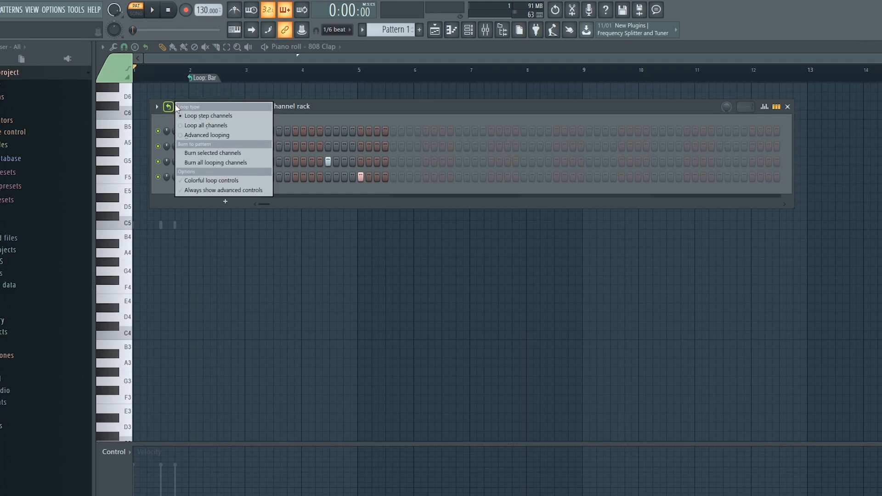
click(344, 111)
click(156, 12)
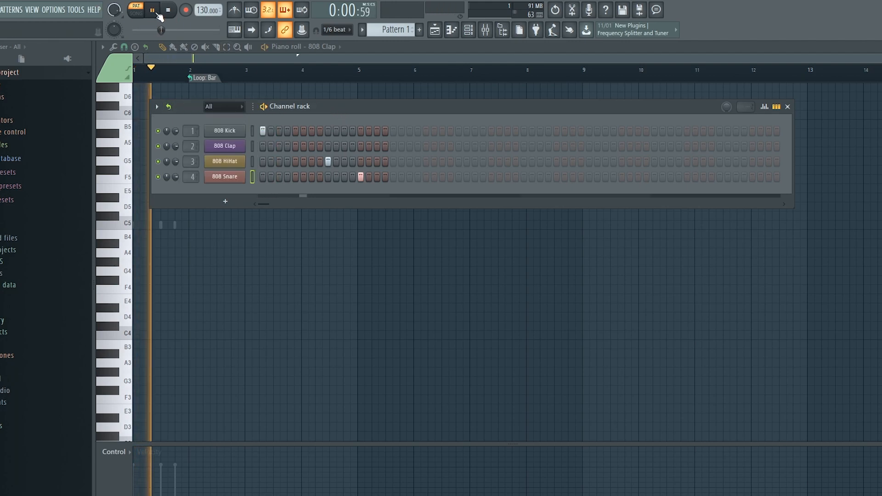
click(168, 10)
- Turn channel rack looping off and play the pattern briefly without it
right_click(224, 108)
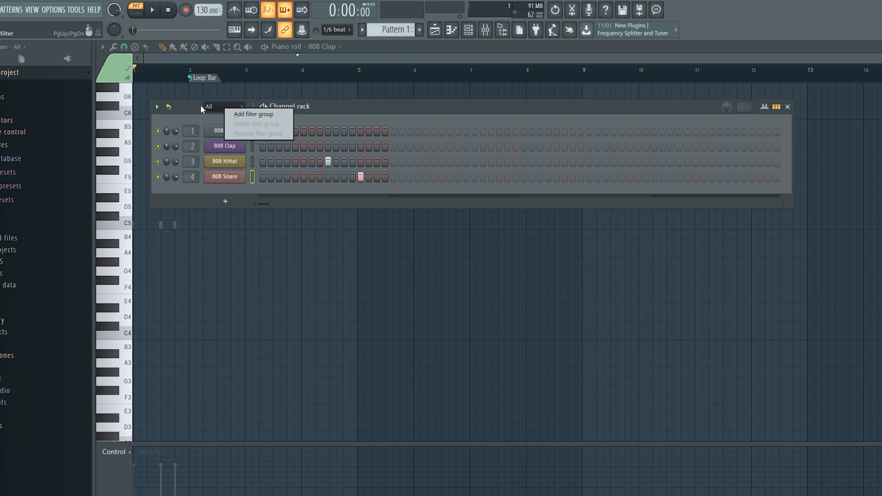
click(164, 106)
click(158, 10)
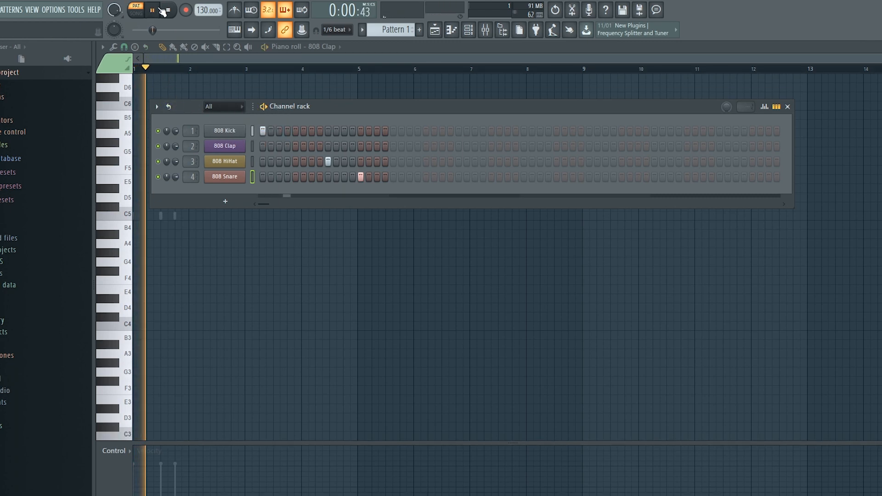
click(168, 10)
- Set the loop type to Loop all channels and toggle looping for the 808 Clap channel off and on
click(168, 106)
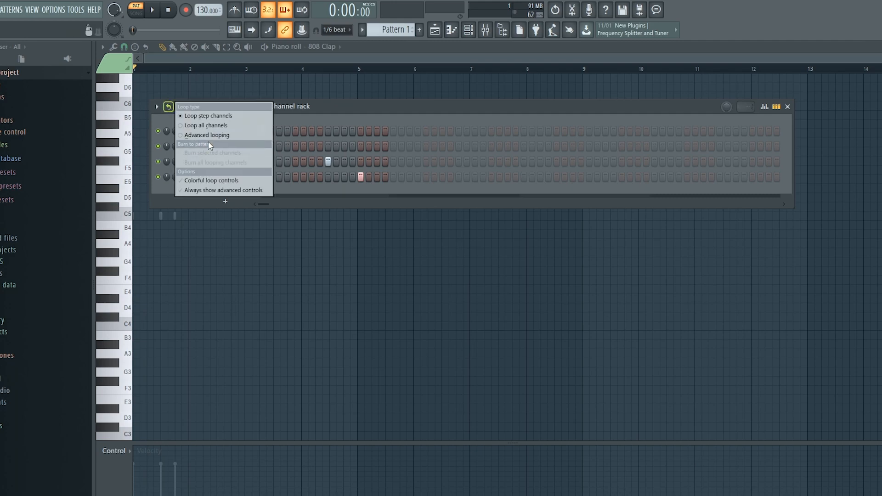
click(205, 125)
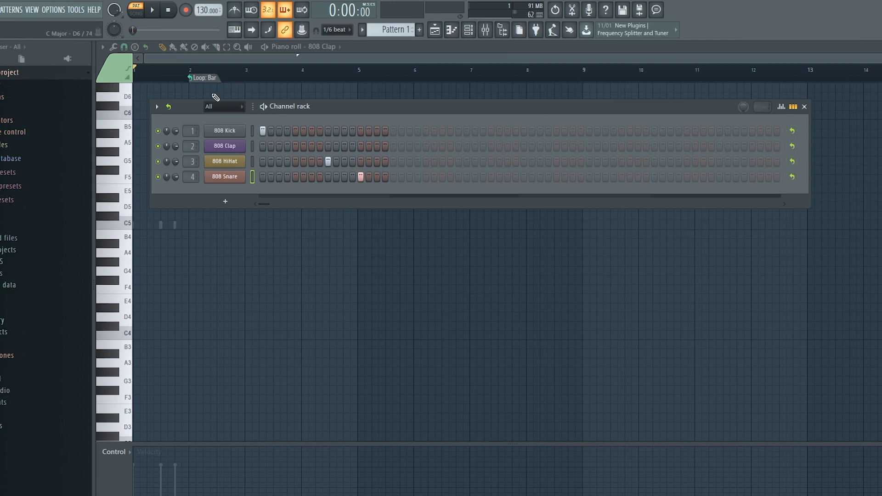
click(790, 146)
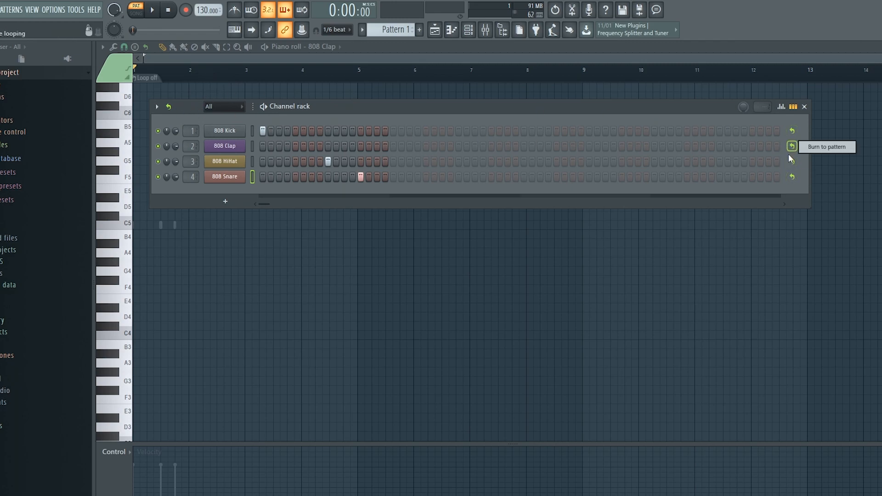
click(792, 146)
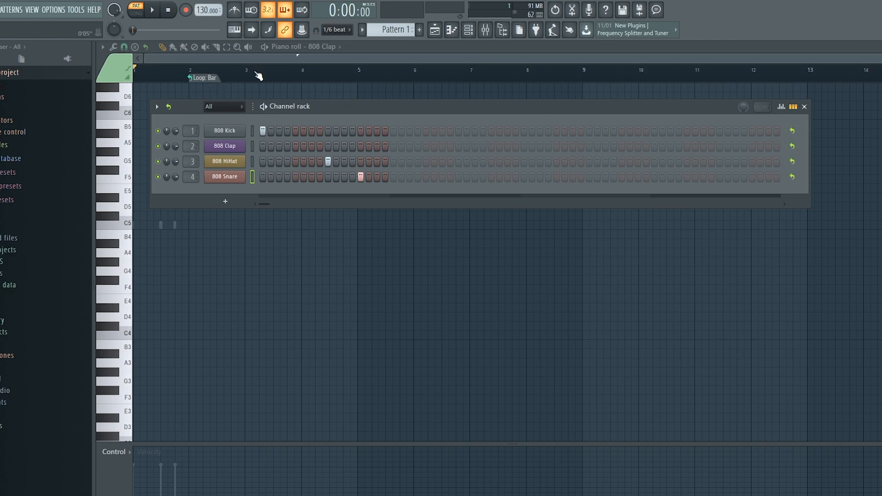
- Switch the channel rack's loop type to Advanced looping
click(208, 106)
click(168, 107)
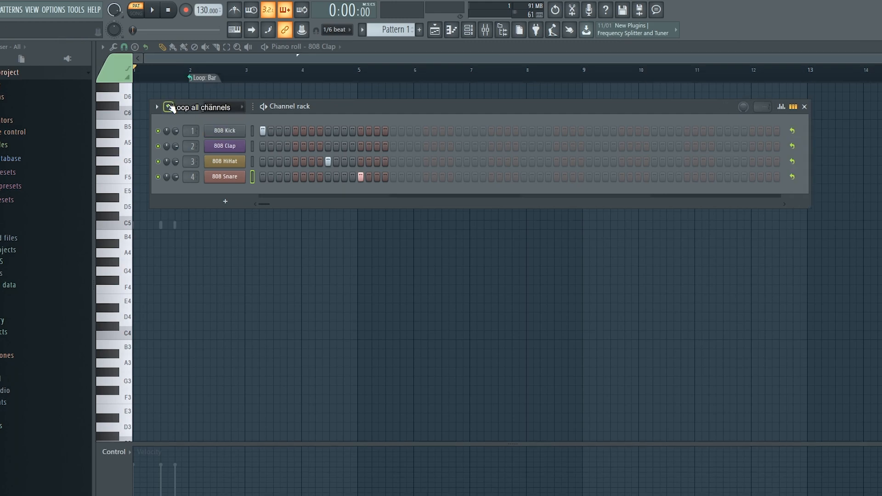
click(168, 106)
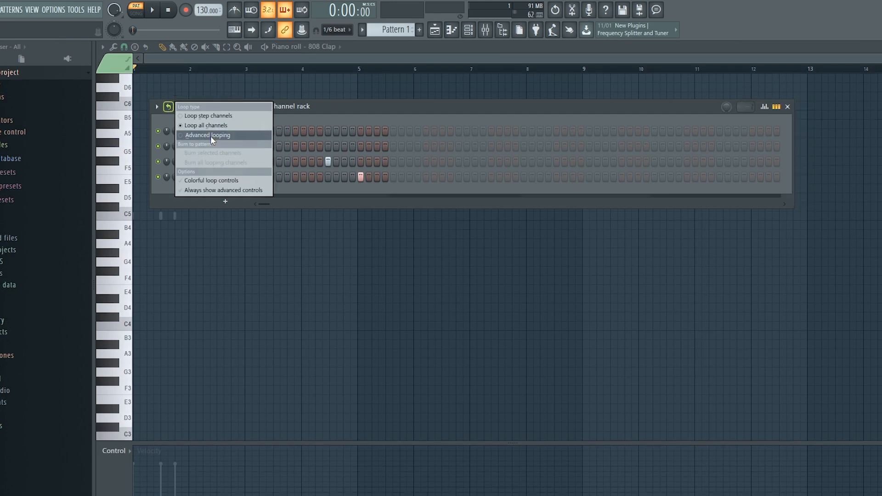
click(211, 135)
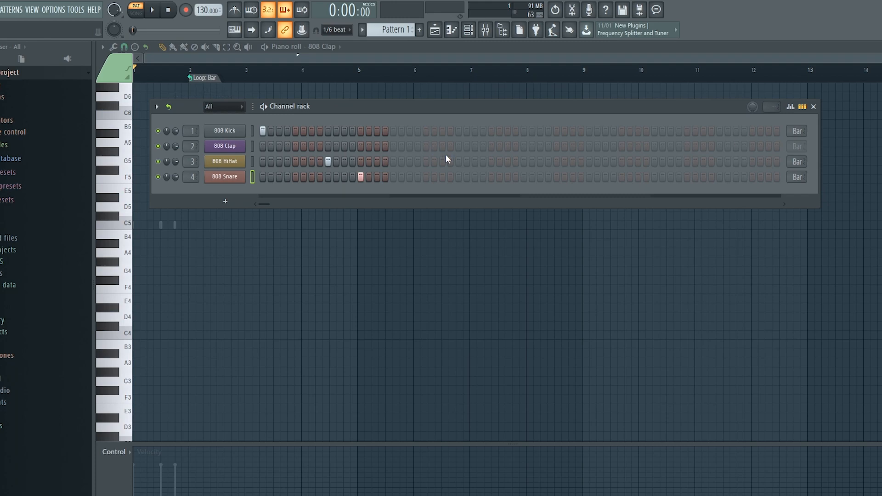
- Set the 808 Kick channel's loop length to Beat and play the pattern briefly
mouse_move(796, 131)
mouse_down()
mouse_move(797, 119)
mouse_move(796, 136)
mouse_up()
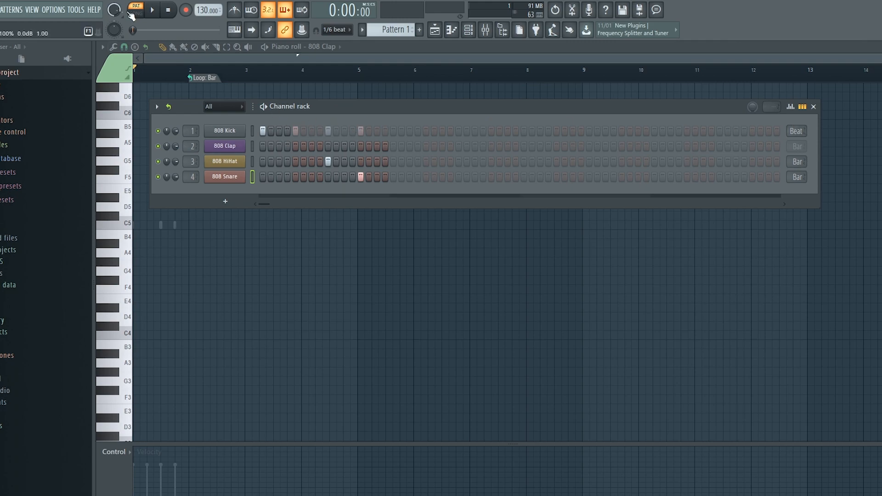
click(154, 10)
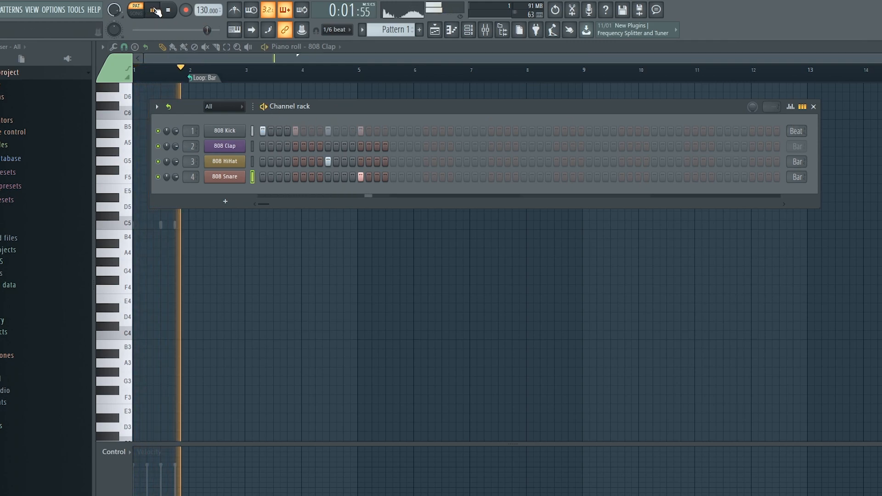
click(169, 10)
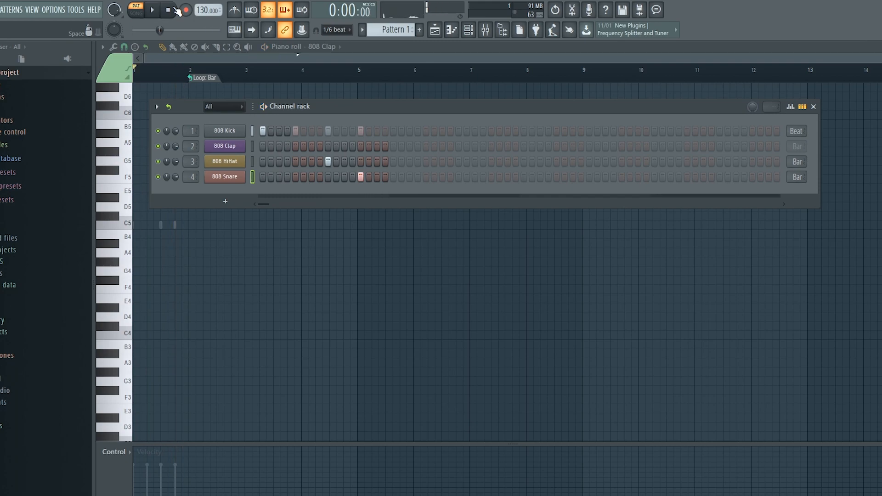
- Turn looping off for the 808 HiHat channel and set the 808 Snare loop point to Step
click(800, 158)
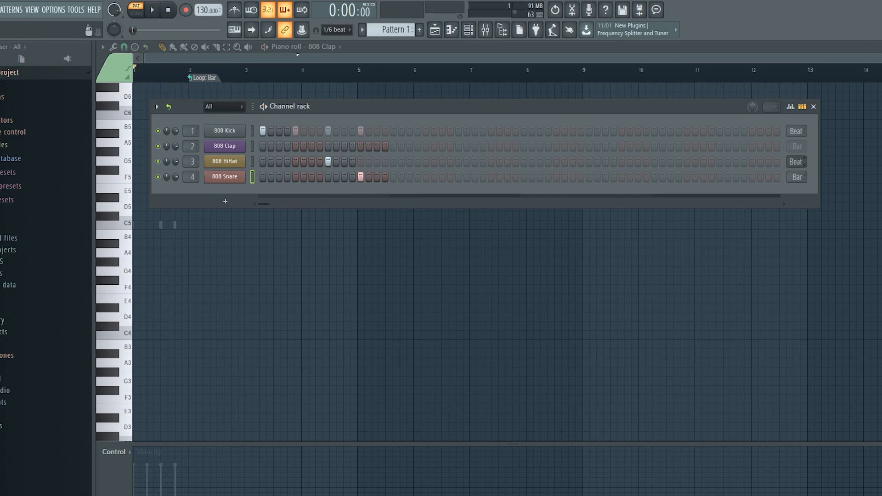
drag(797, 161, 798, 177)
right_click(797, 177)
click(816, 204)
- Move the 808 Snare hit to step 2 and play the looped pattern briefly
click(152, 10)
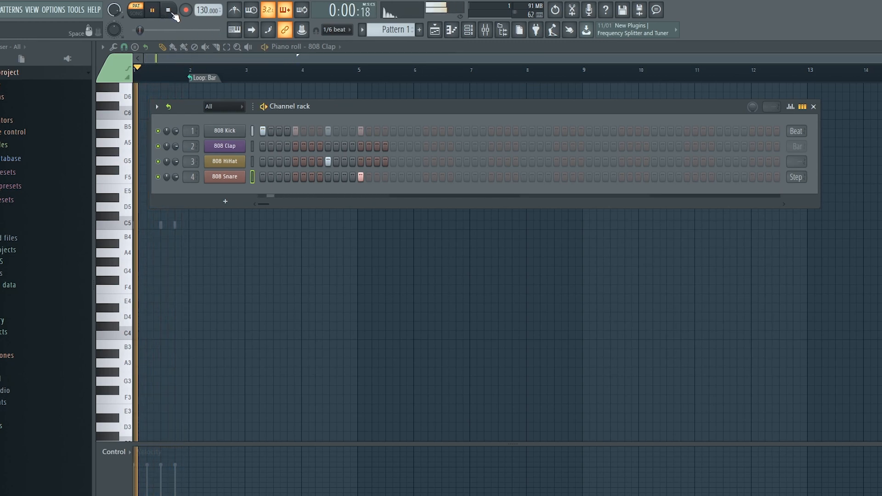
click(169, 10)
click(271, 177)
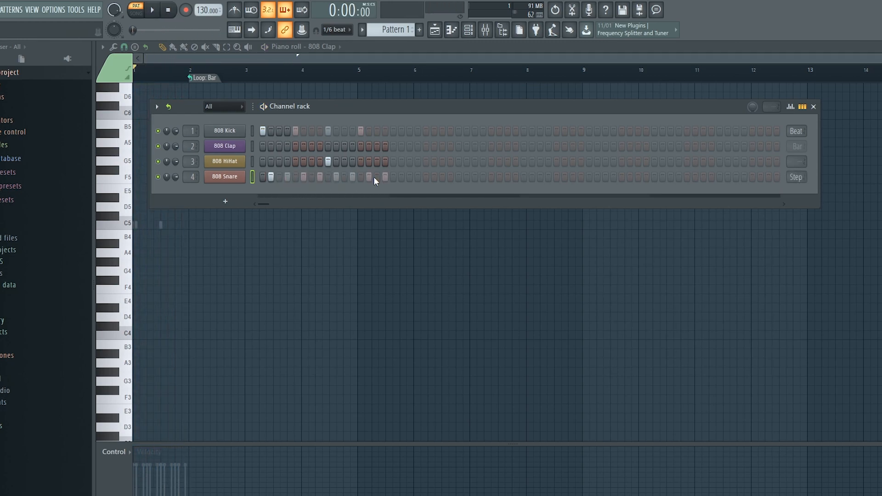
click(152, 9)
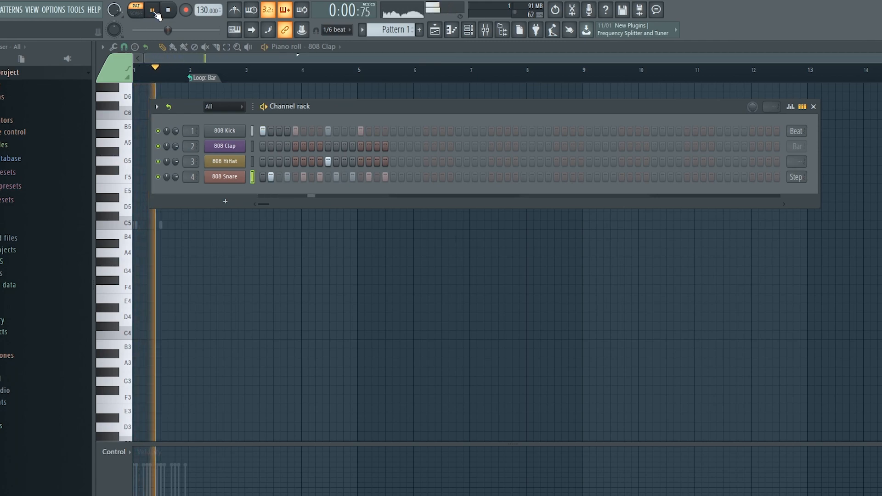
click(168, 11)
- Set the 808 Snare and 808 Kick loop points to Don't loop
click(802, 179)
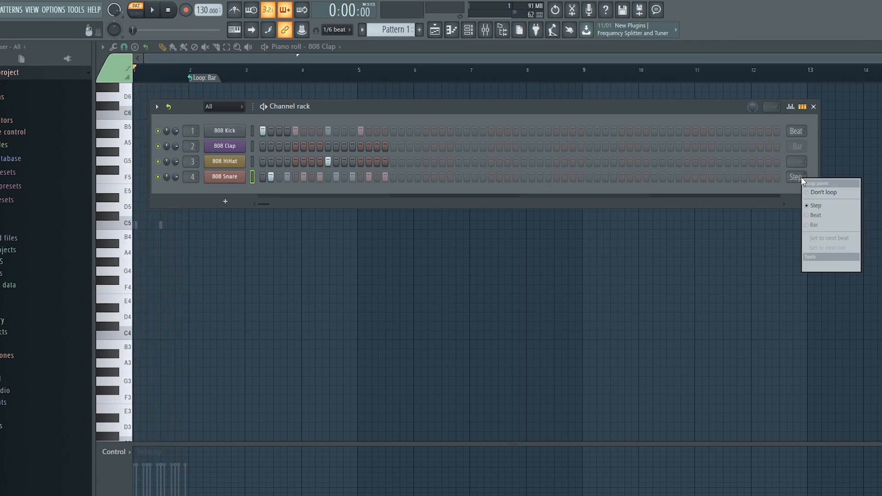
click(831, 195)
click(797, 135)
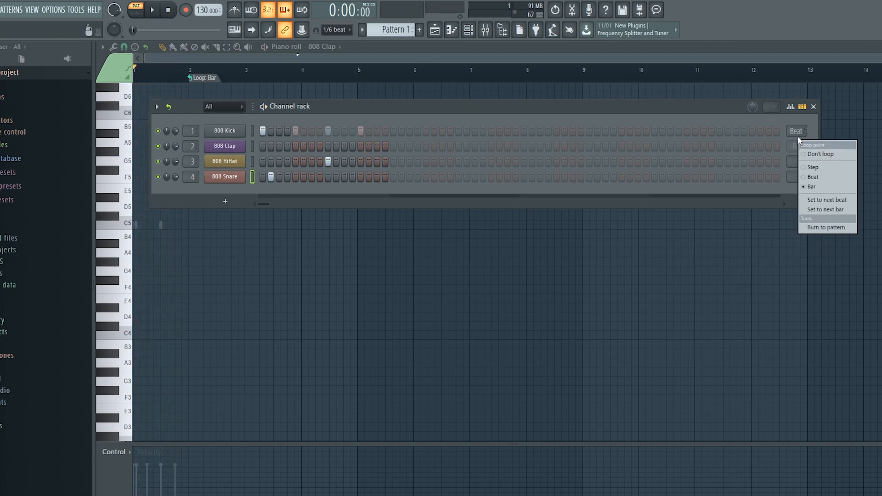
click(801, 148)
click(820, 152)
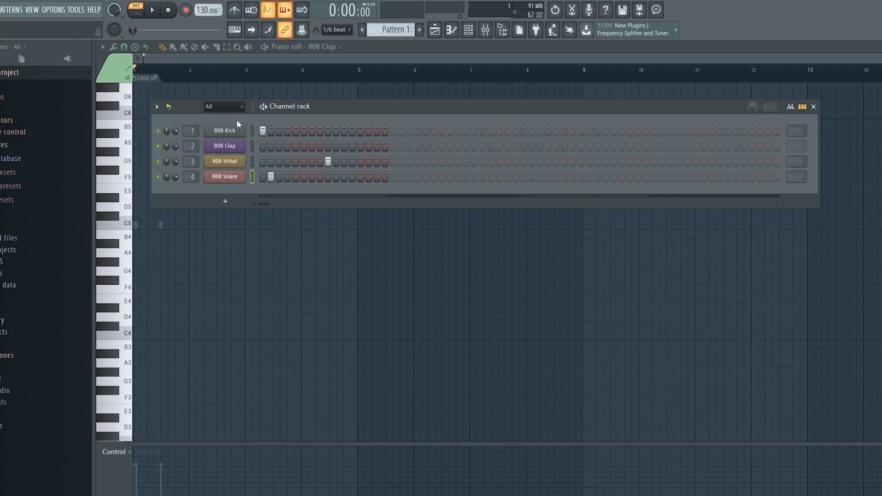
- Turn channel rack looping off, view the loop type options, and turn looping back on
click(169, 106)
right_click(170, 107)
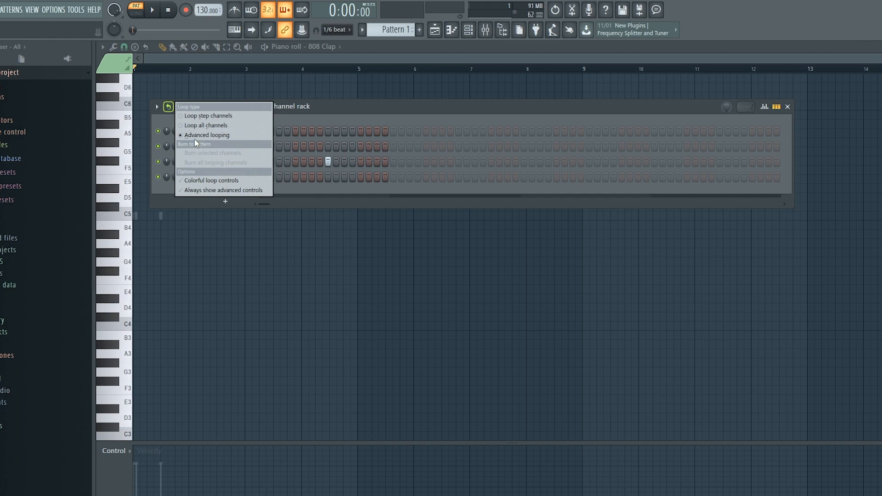
click(171, 108)
click(169, 107)
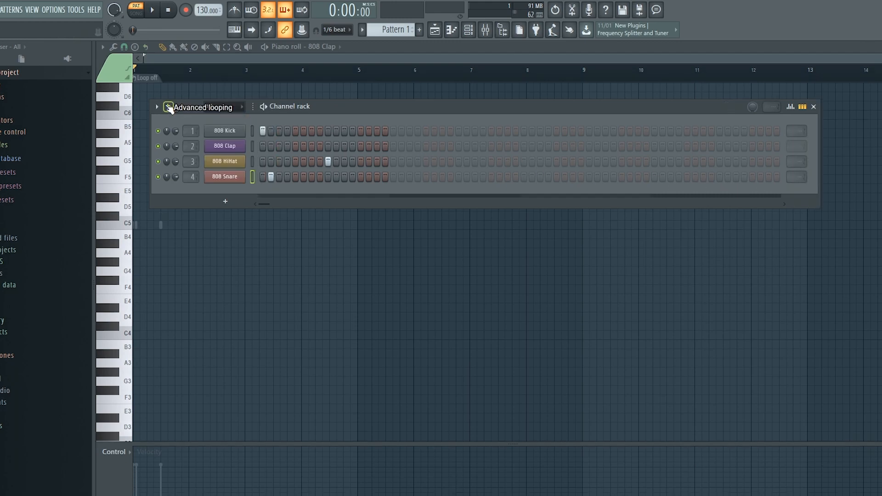
- Set the 808 Kick channel's loop length to 4 and open its channel settings
mouse_move(799, 135)
mouse_down()
mouse_move(800, 123)
mouse_move(802, 132)
mouse_up()
click(225, 131)
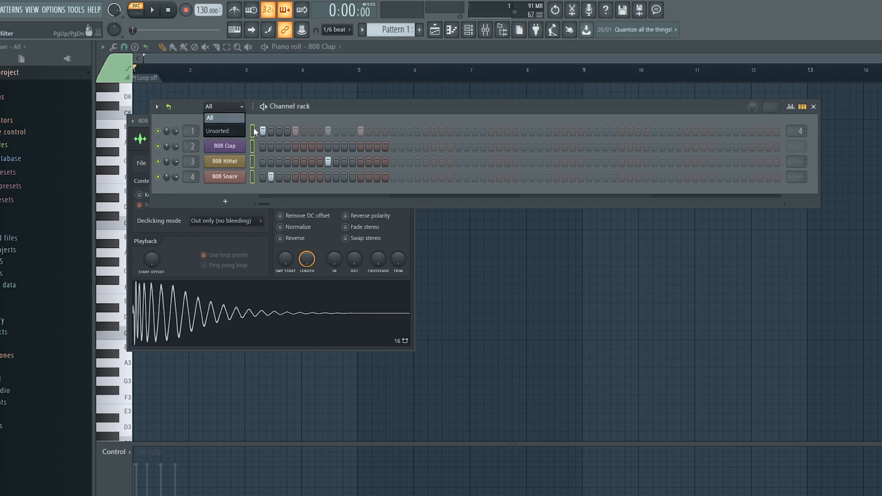
click(225, 107)
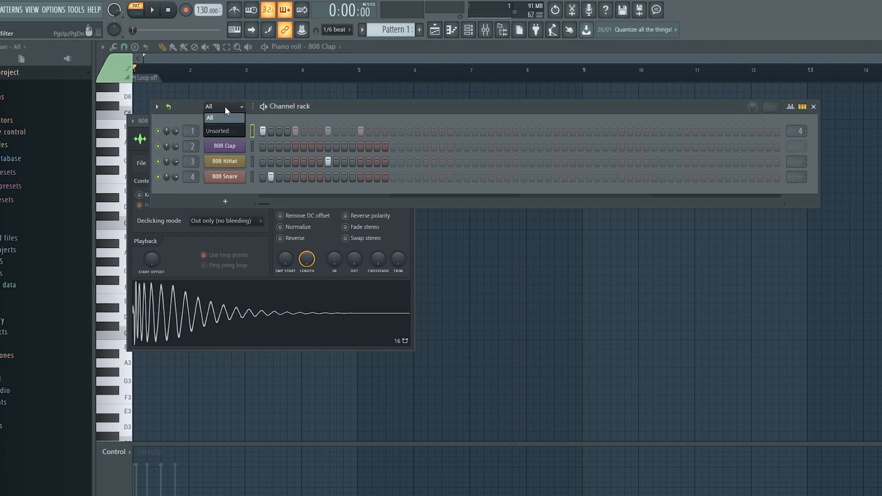
- Switch channel rack looping off and on again to compare the 808 Kick steps
click(168, 107)
right_click(168, 107)
click(168, 107)
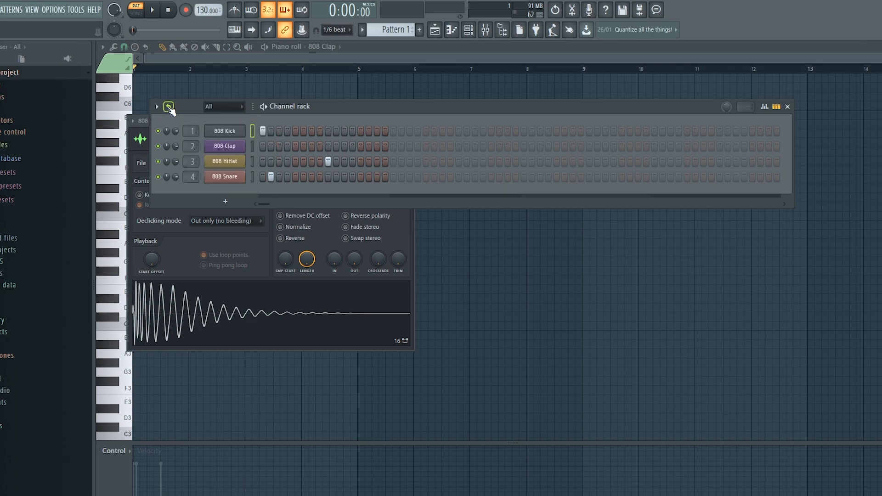
click(169, 107)
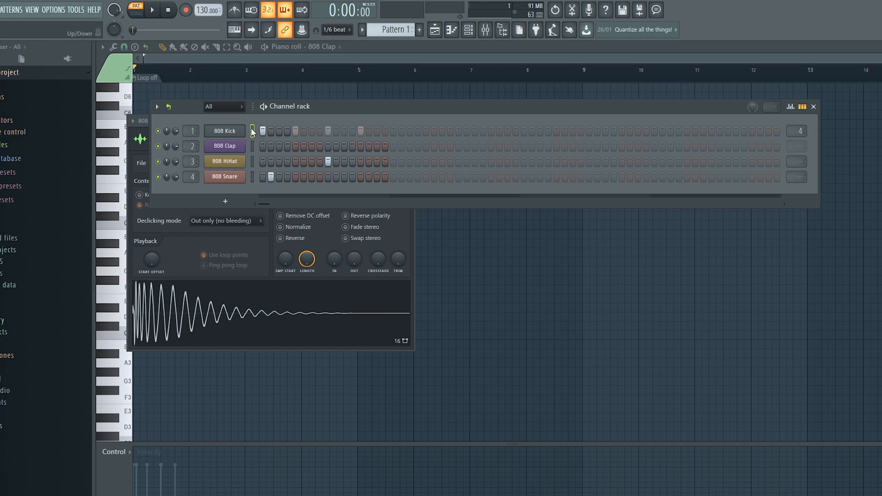
- Burn the selected 808 Kick channel's loop to the pattern
right_click(169, 106)
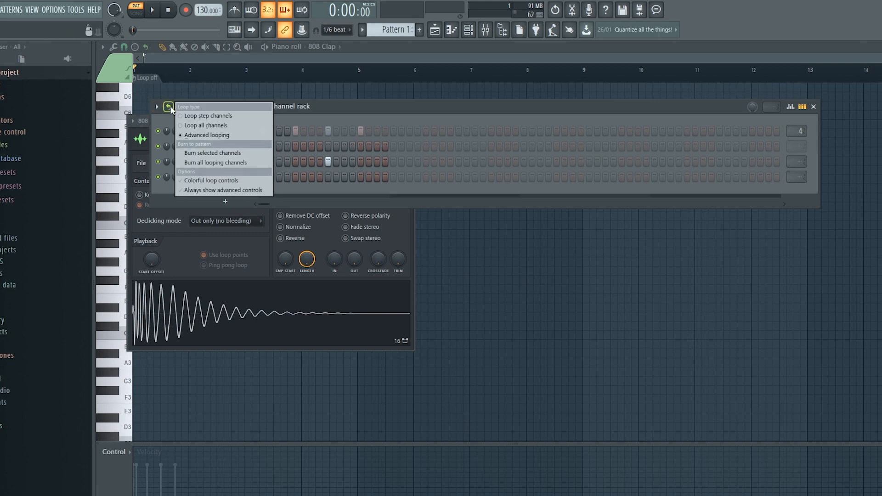
click(211, 153)
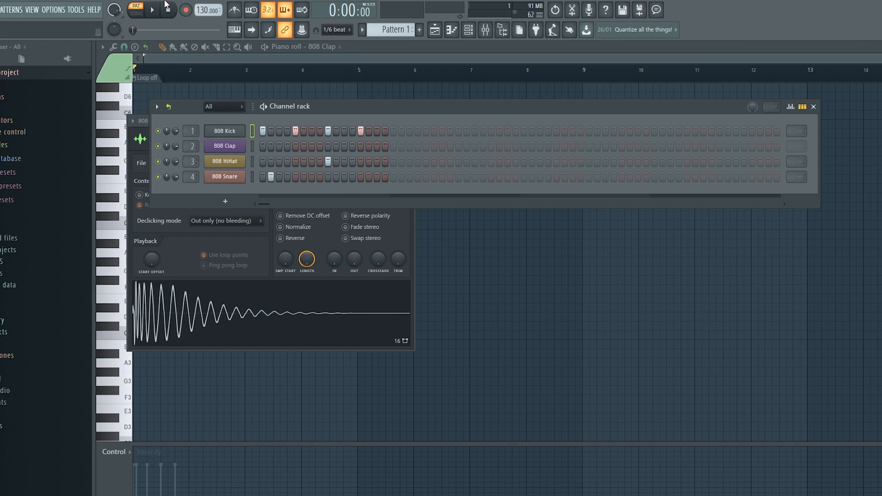
- Enable the Colorful loop controls option and choose Always show advanced controls for channel rack looping
right_click(168, 107)
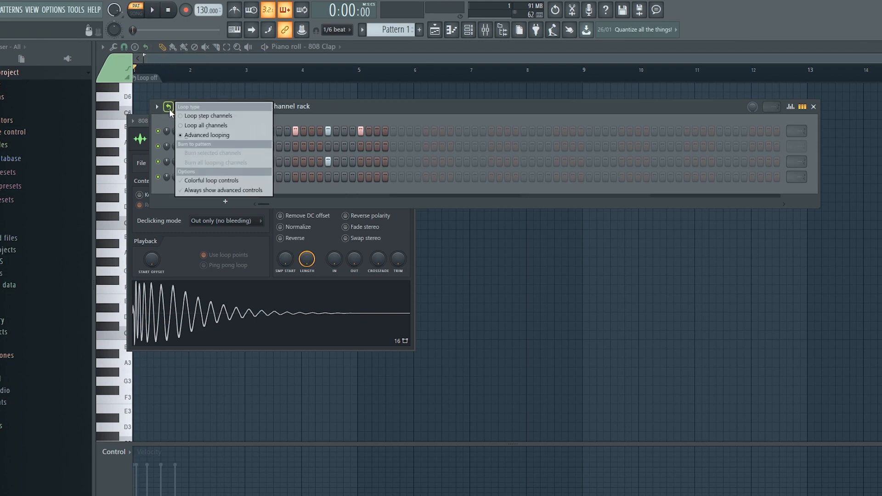
click(229, 181)
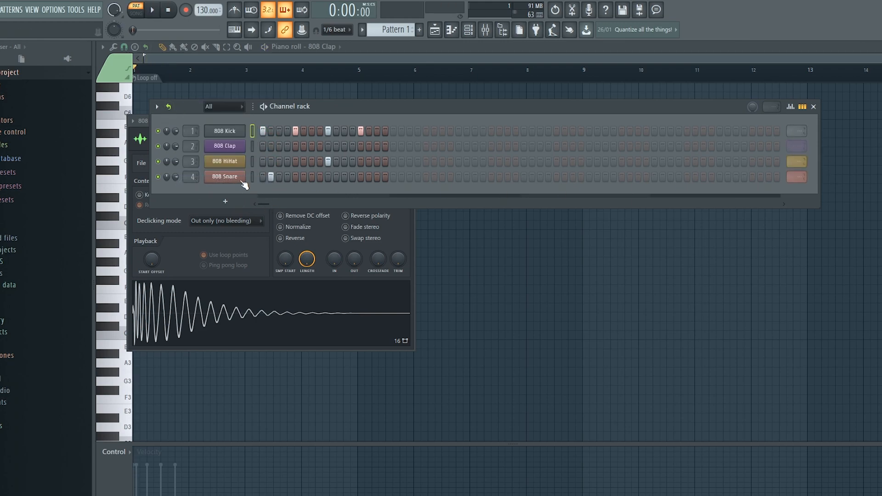
right_click(169, 106)
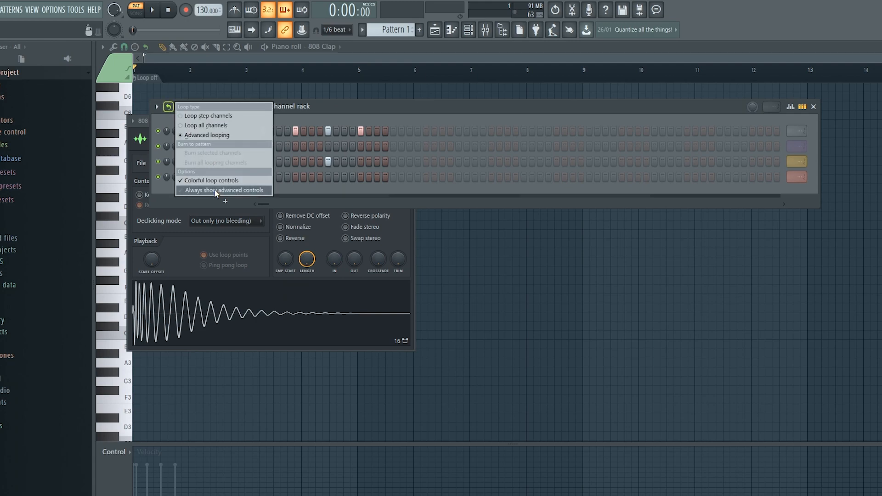
click(214, 189)
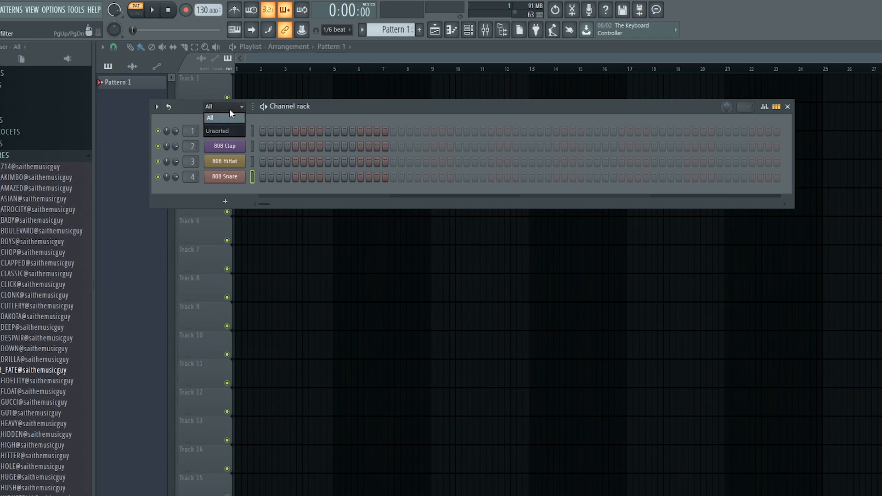
- Add a channel rack filter group named "sai"
click(229, 111)
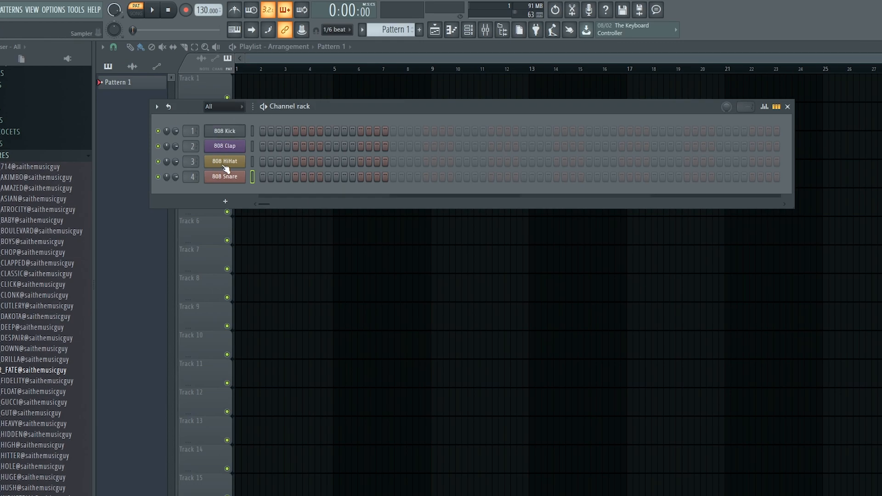
click(226, 104)
click(226, 104)
click(218, 106)
right_click(226, 107)
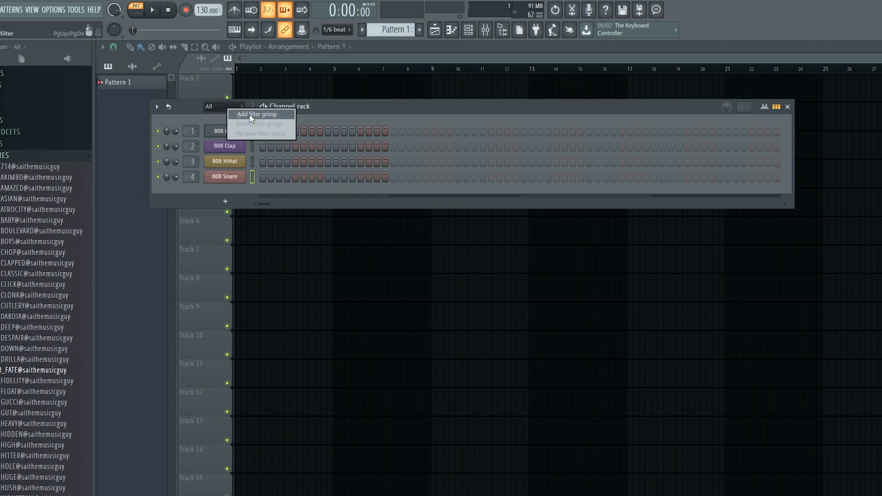
click(249, 115)
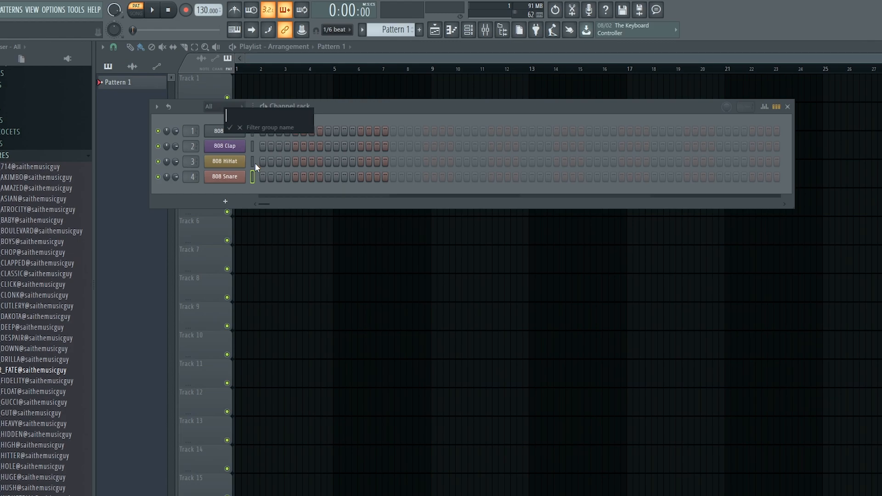
text(sai)
key(Return)
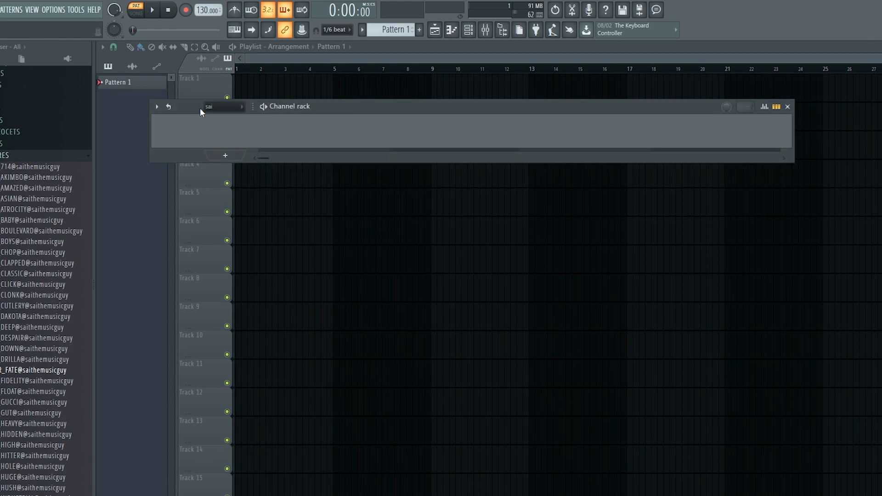
- Add the DAKOTA, FLOAT and HIGH snare samples from the browser as channels in the "sai" filter group
drag(33, 317, 225, 131)
drag(33, 391, 239, 142)
drag(27, 451, 218, 159)
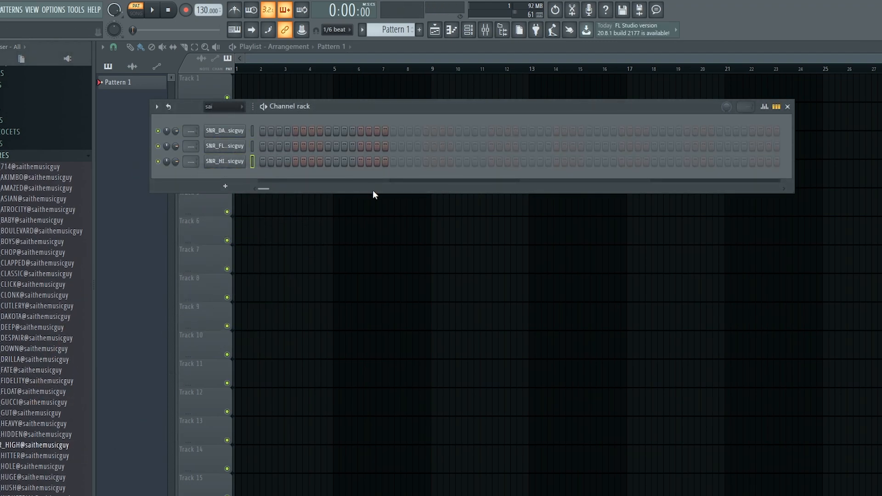
- Set the channel filter to All and narrow the channel name buttons in the channel rack
click(223, 108)
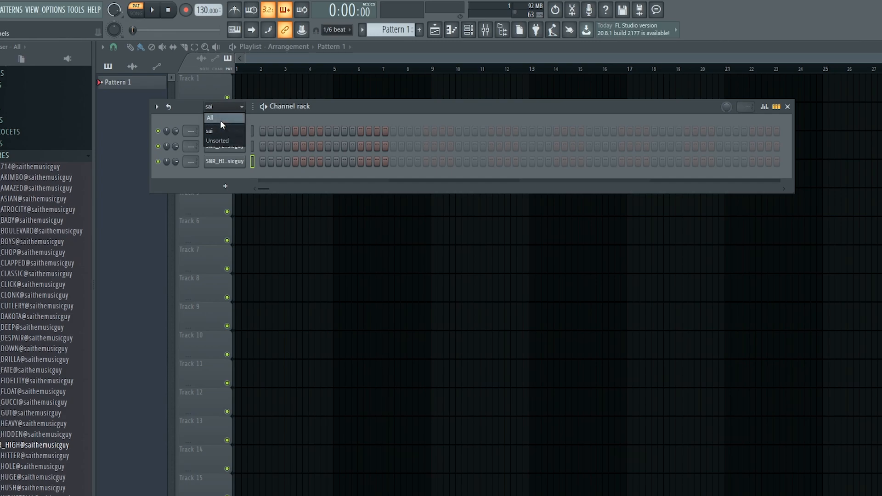
click(221, 122)
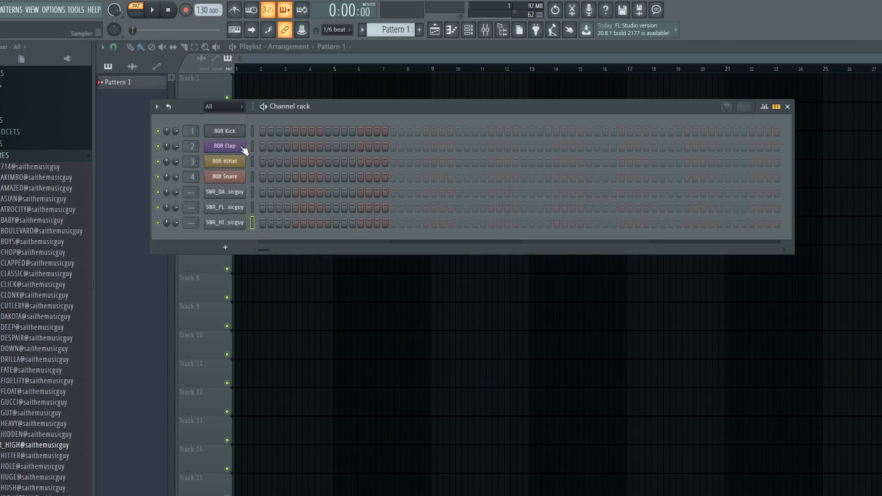
click(219, 108)
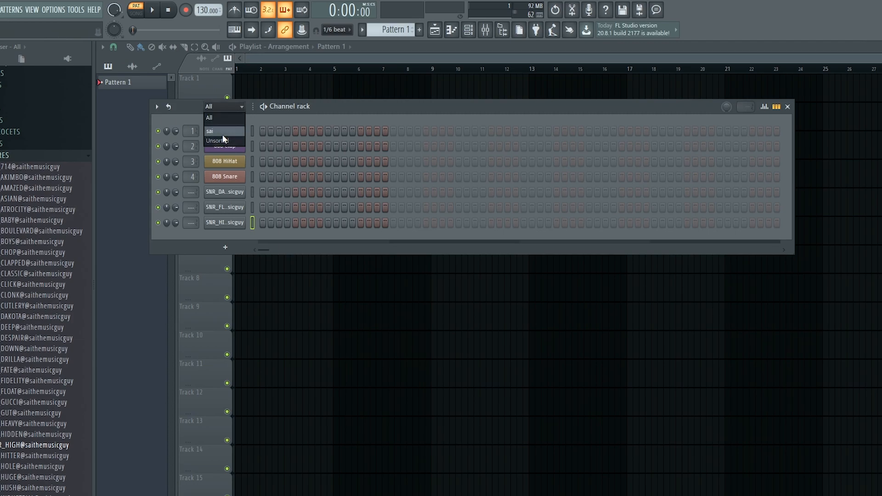
click(227, 118)
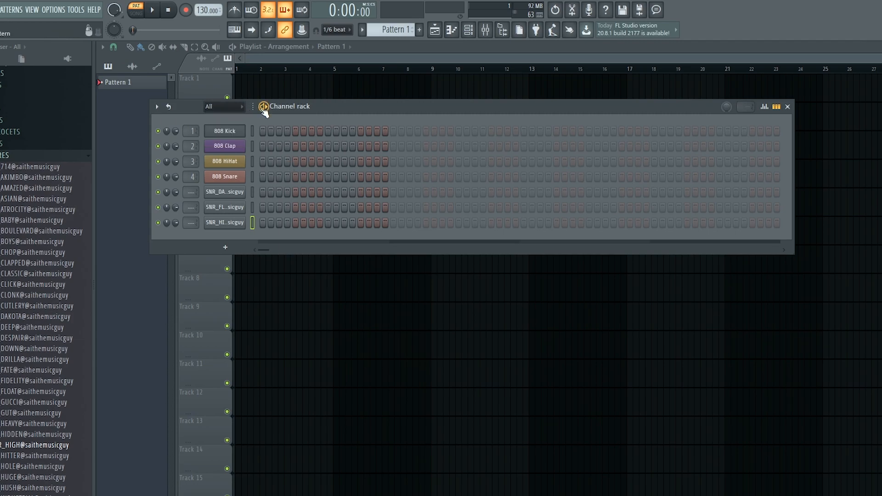
drag(264, 109, 213, 112)
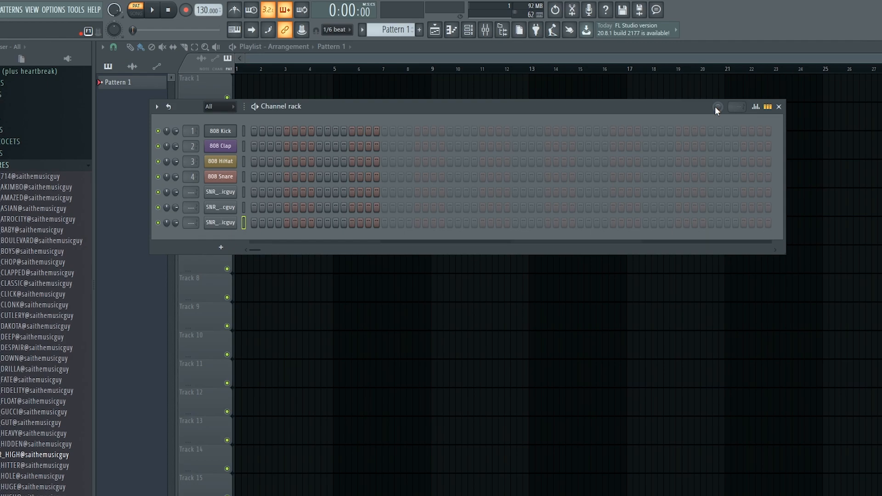
- Program 808 HiHat on all 16 steps, 808 Kick on steps 1 and 9, and 808 Snare on 5 and 13, and play the pattern
right_click(232, 162)
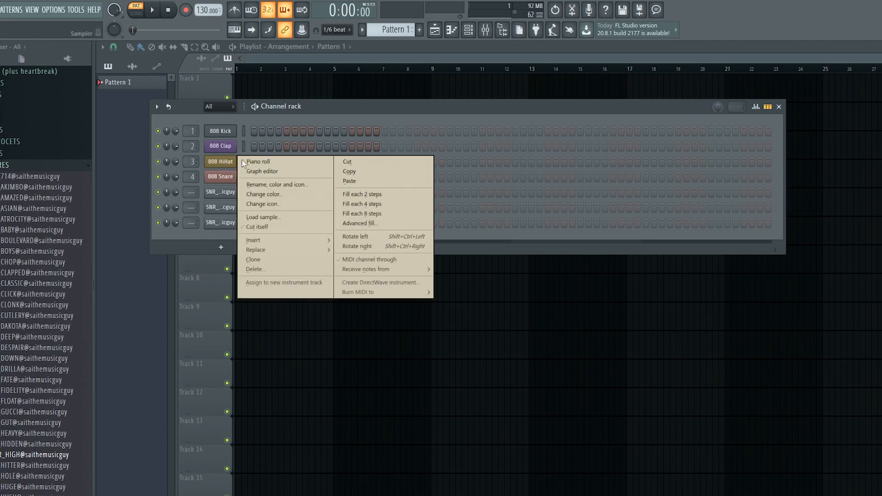
click(376, 193)
click(256, 132)
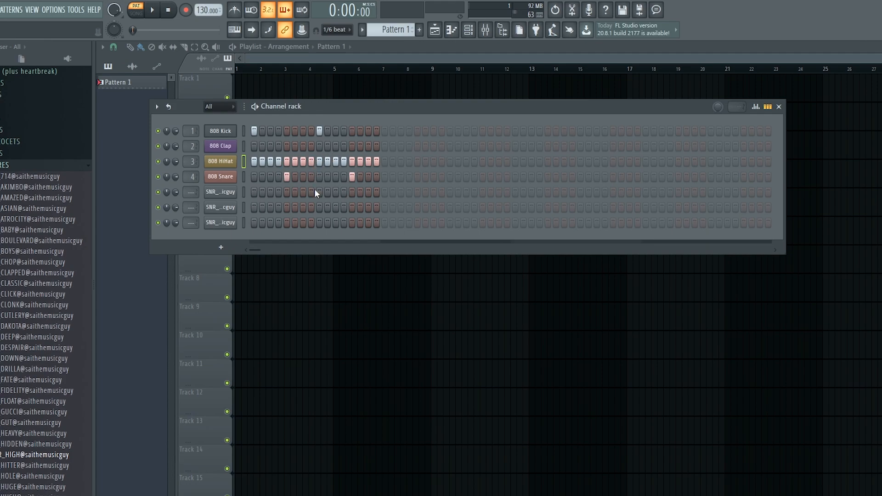
click(155, 15)
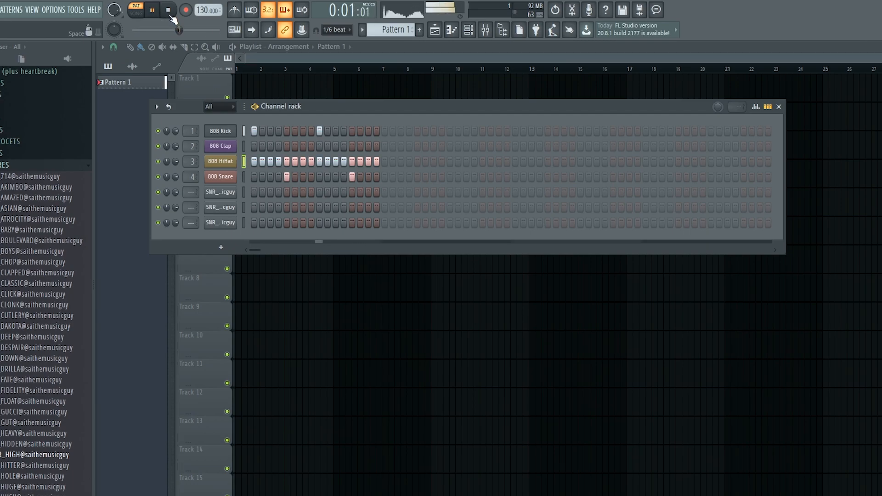
- Play the pattern with the channel rack swing raised to maximum and lowered again, and return swing to zero
key(space)
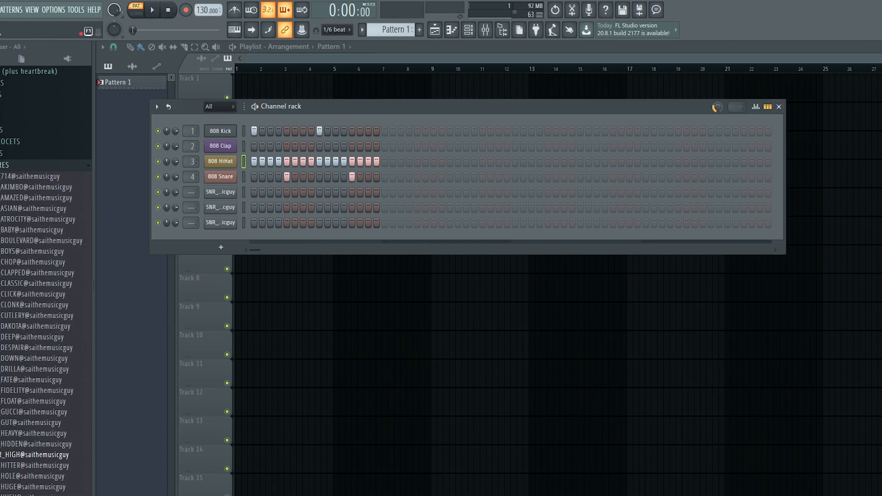
click(152, 9)
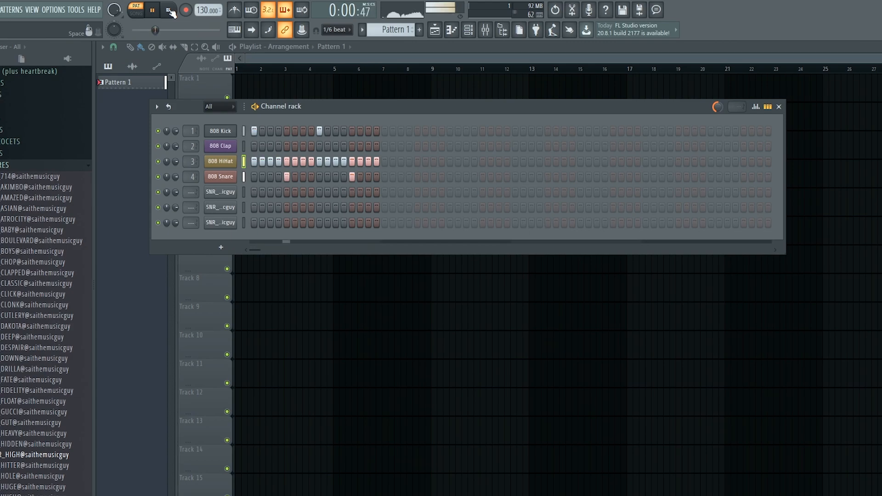
click(168, 10)
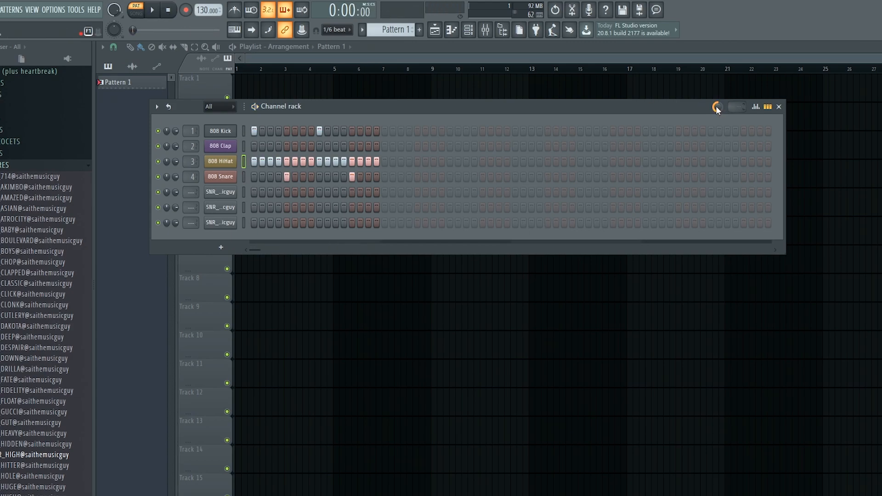
click(151, 11)
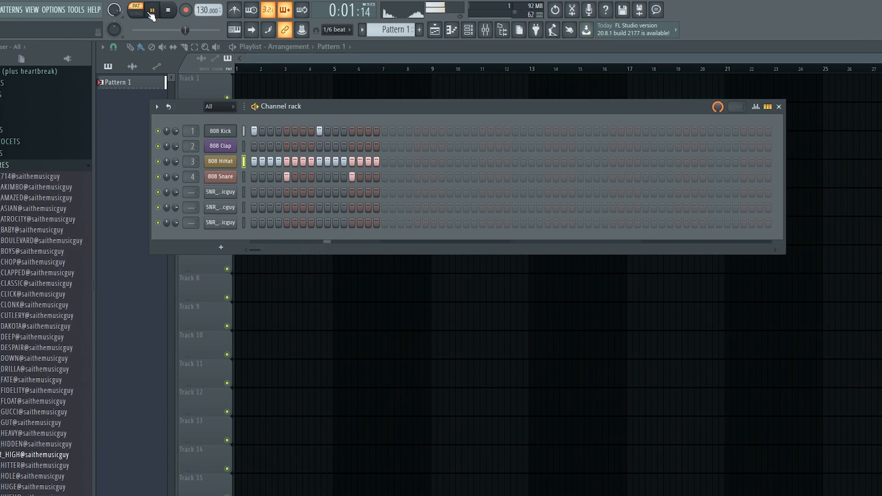
click(169, 10)
drag(719, 110, 719, 126)
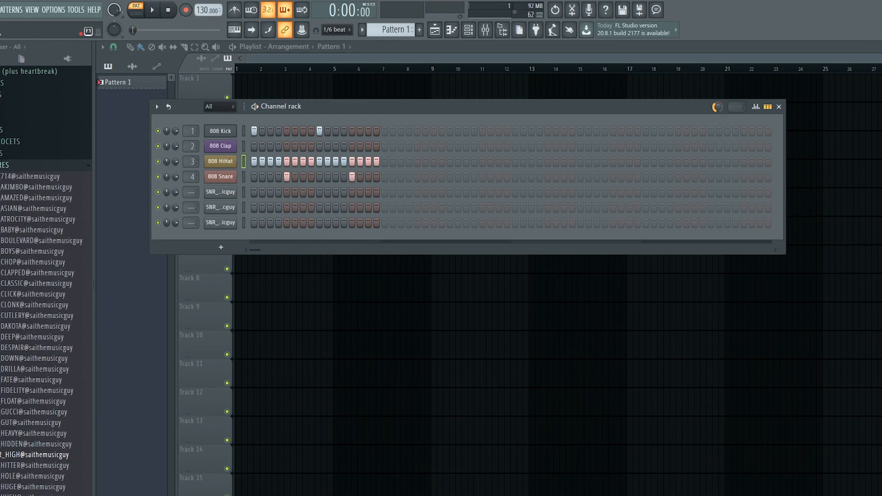
click(152, 10)
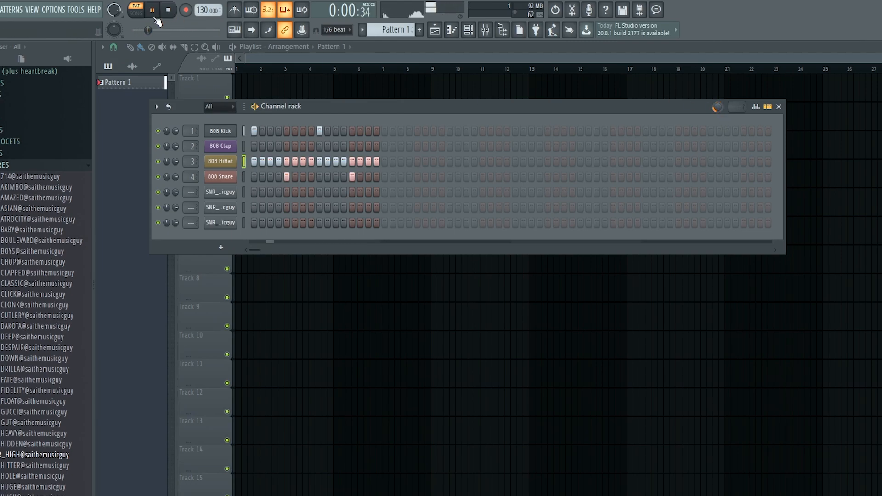
click(168, 11)
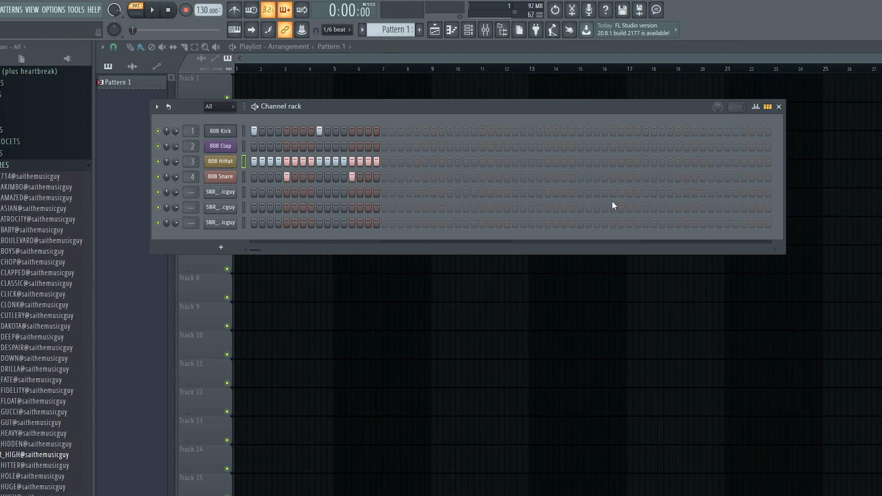
- Open the 808 HiHat channel settings and arrange that window and the channel rack so both can be seen
click(227, 163)
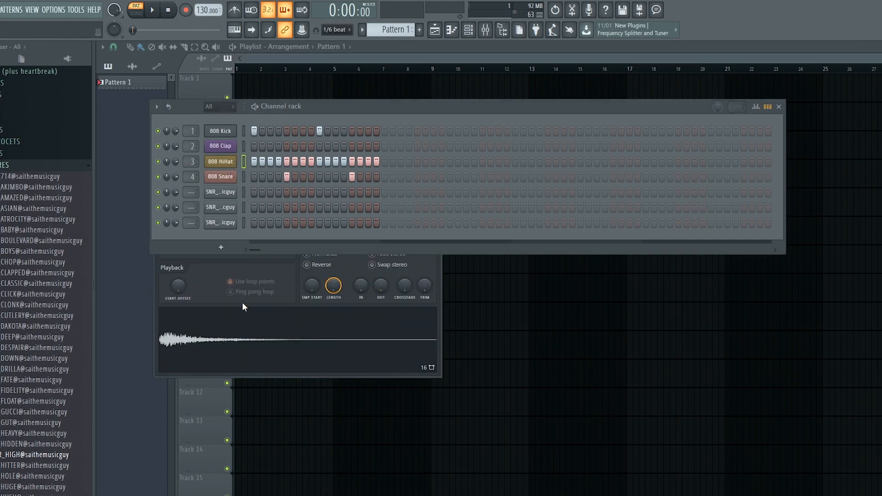
drag(156, 263, 280, 401)
drag(373, 296, 486, 204)
drag(510, 114, 768, 99)
drag(448, 276, 291, 226)
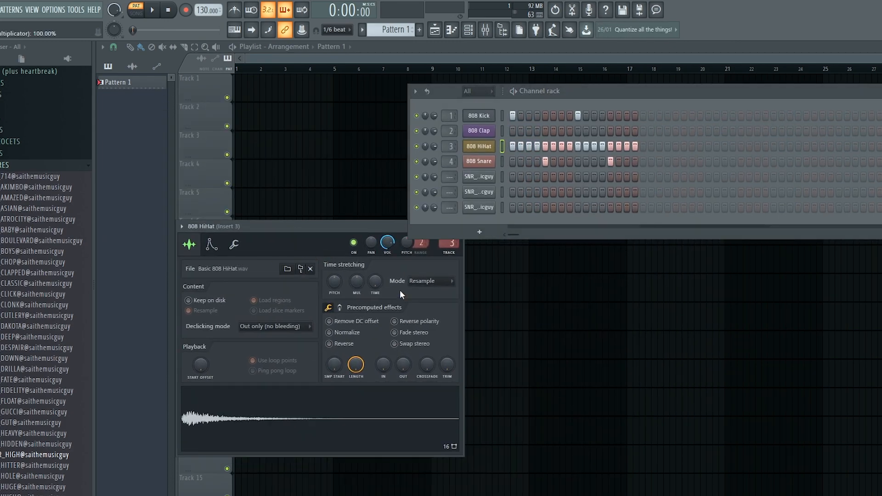
- Examine the 808 HiHat's time shift and swing controls, close its settings and move the channel rack back over the playlist
click(234, 245)
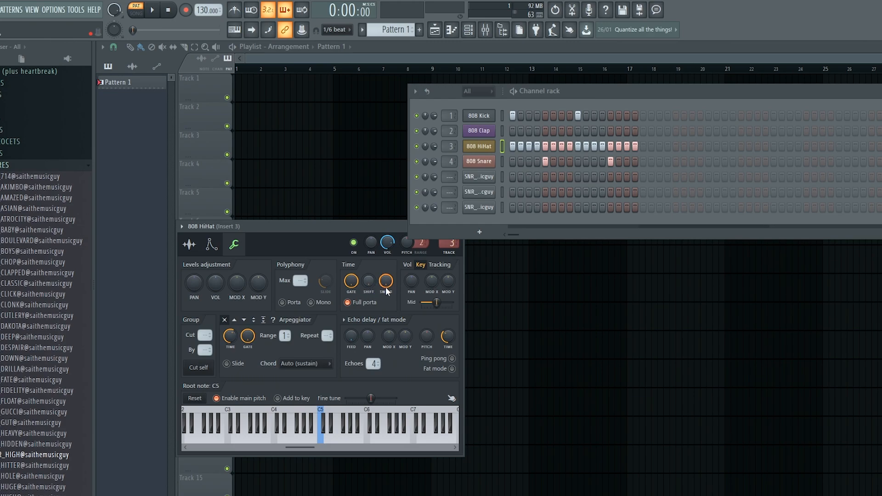
mouse_move(368, 284)
mouse_down()
mouse_move(369, 267)
mouse_move(368, 283)
mouse_up()
right_click(367, 280)
click(381, 286)
drag(326, 227, 196, 159)
click(344, 177)
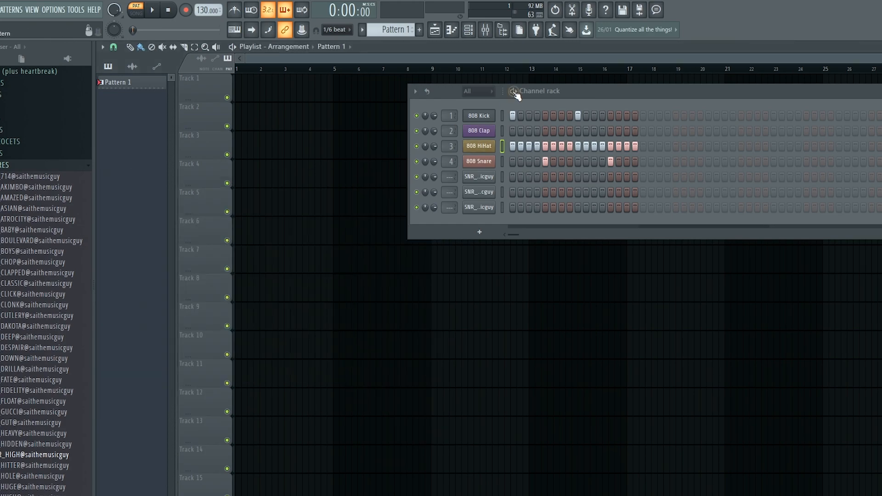
drag(560, 93, 320, 110)
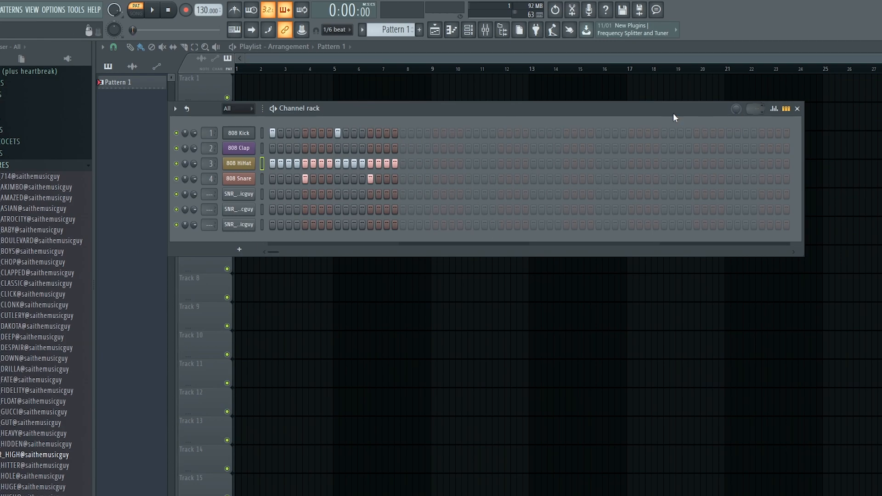
- Try pattern lengths of 53 steps, 4 bars, 8 bars and 2 bars, and set the length to 1 bar
mouse_move(761, 107)
mouse_down()
mouse_move(761, 133)
mouse_move(760, 92)
mouse_up()
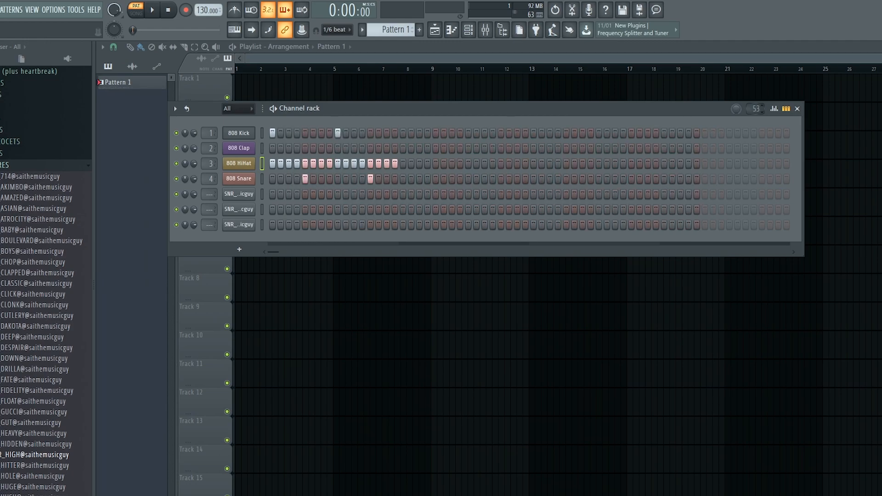
right_click(758, 109)
click(775, 155)
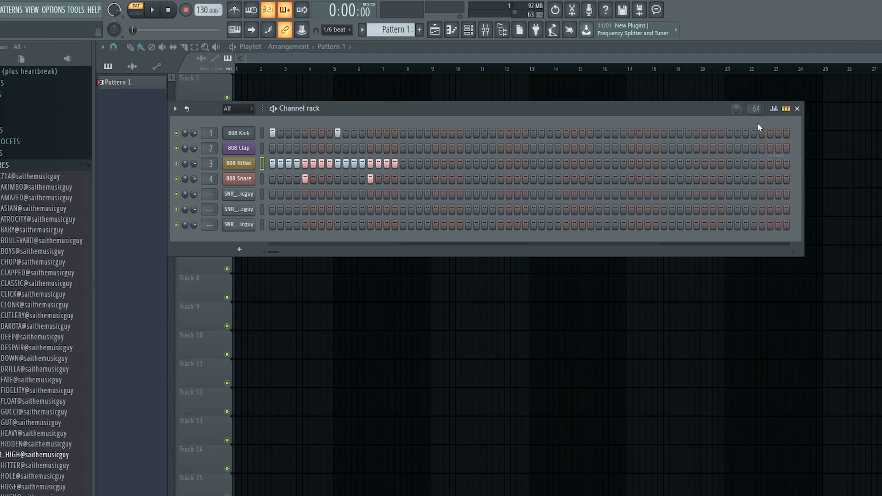
right_click(761, 110)
click(775, 161)
right_click(757, 109)
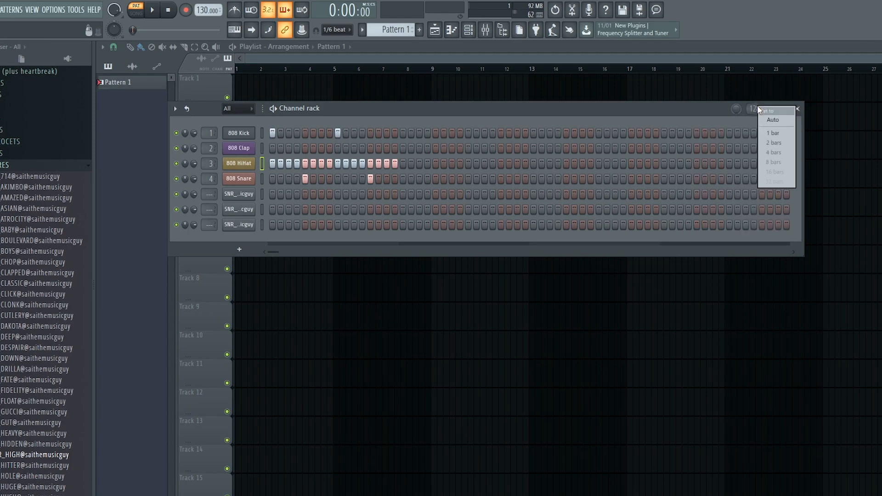
click(775, 143)
right_click(757, 109)
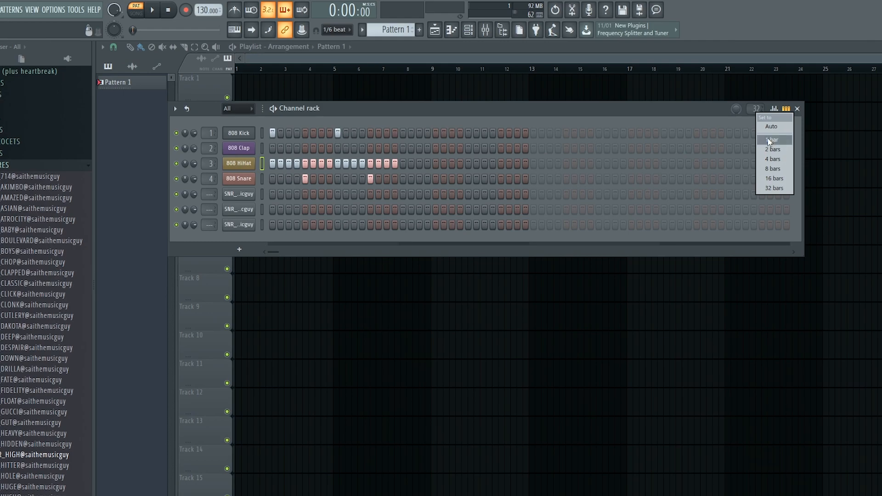
click(763, 133)
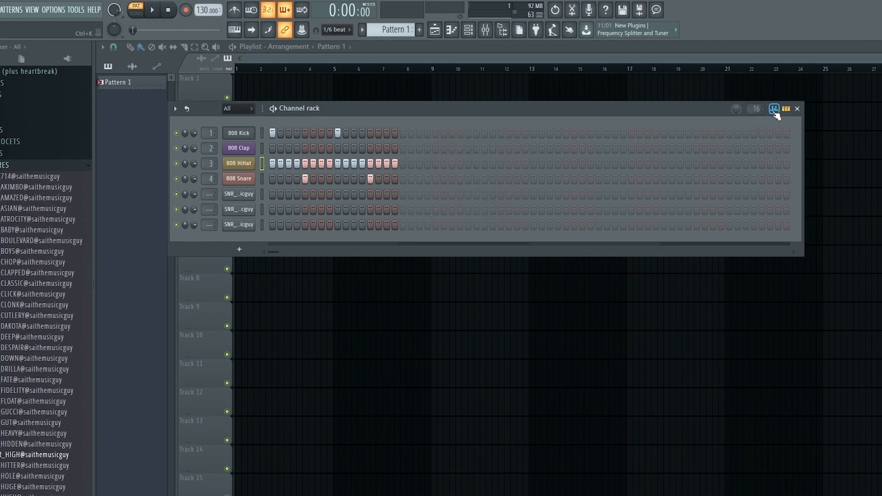
- Show the graph editor for 808 HiHat and look through the note pitch, velocity, release velocity, fine pitch, panning and shift graphs
click(774, 110)
click(290, 288)
click(314, 287)
click(356, 288)
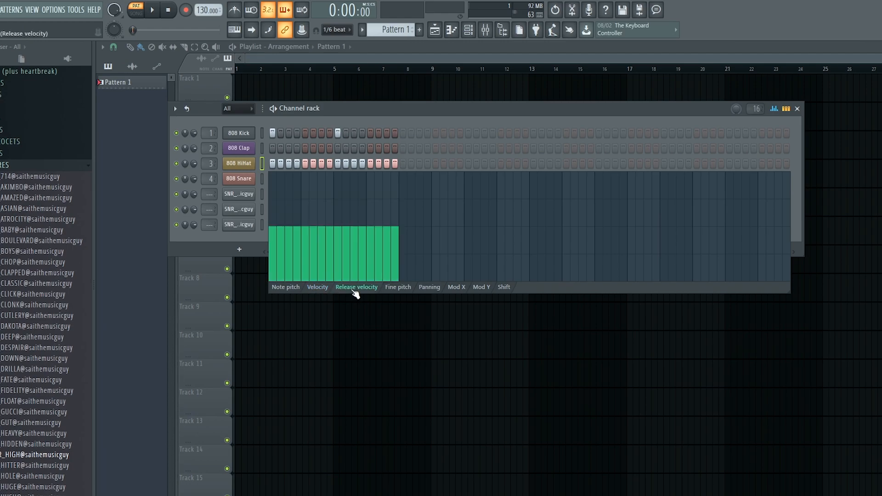
click(399, 288)
click(429, 288)
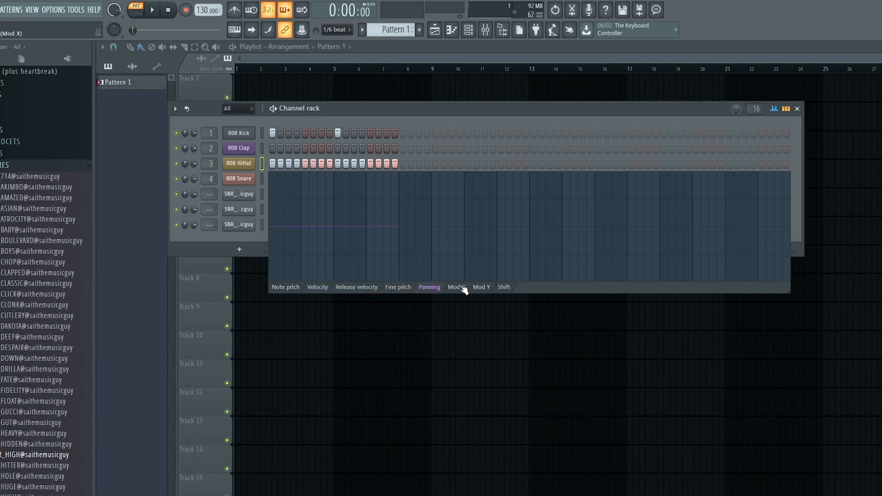
click(504, 287)
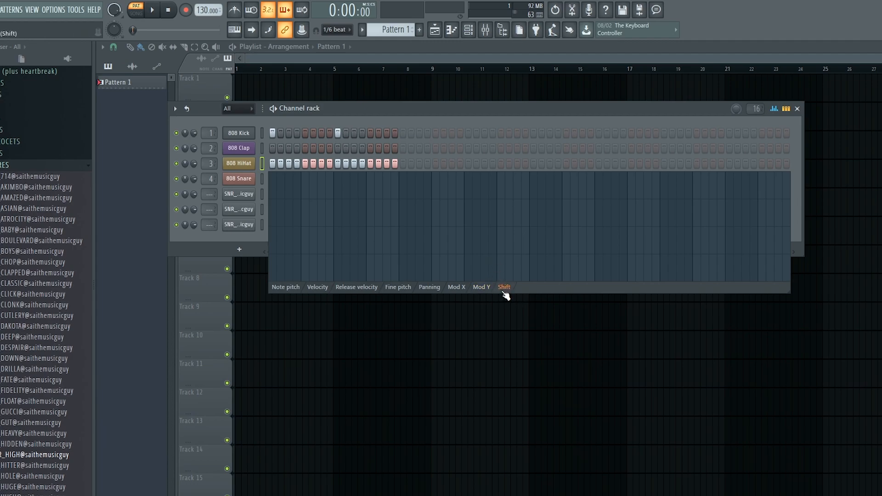
- Draw a descending four-step note pitch pattern, repeated across the 16 808 HiHat steps, and play it
click(285, 288)
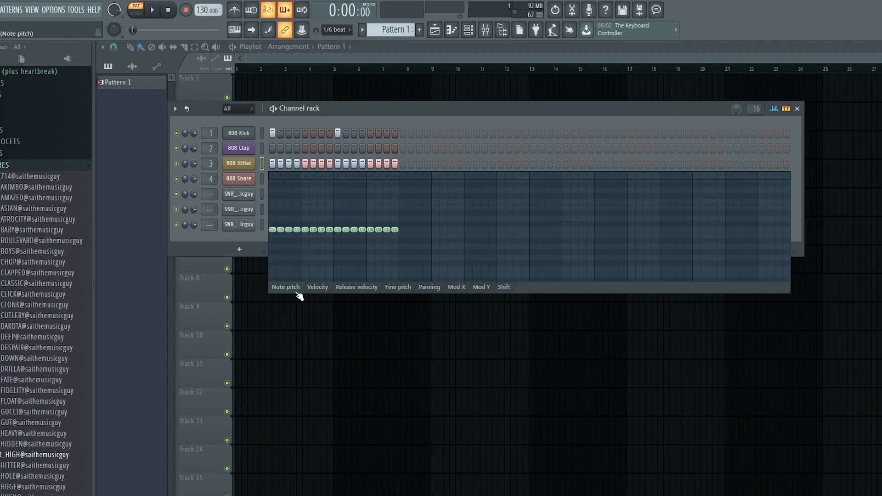
mouse_move(280, 231)
mouse_down()
mouse_move(291, 252)
mouse_move(299, 255)
mouse_move(313, 239)
mouse_move(312, 250)
mouse_move(331, 258)
mouse_move(350, 237)
mouse_move(360, 252)
mouse_move(363, 231)
mouse_move(359, 254)
mouse_move(381, 243)
mouse_move(406, 268)
mouse_move(398, 262)
mouse_up()
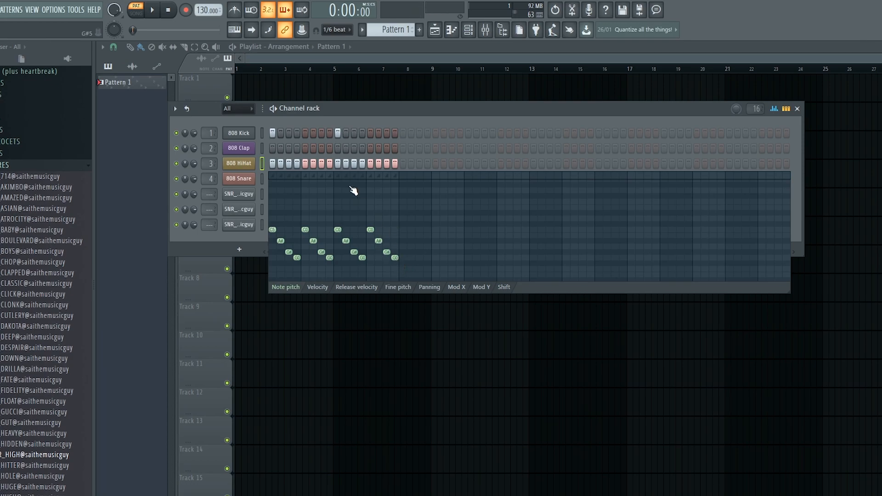
click(155, 11)
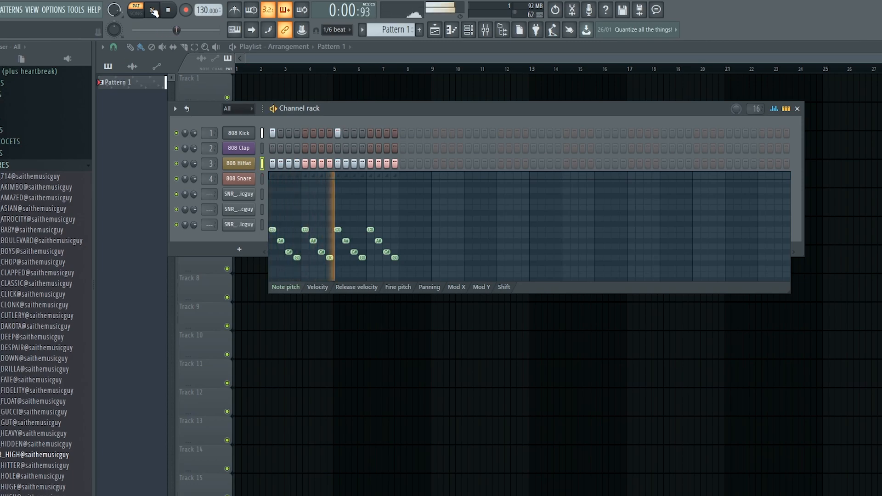
click(169, 11)
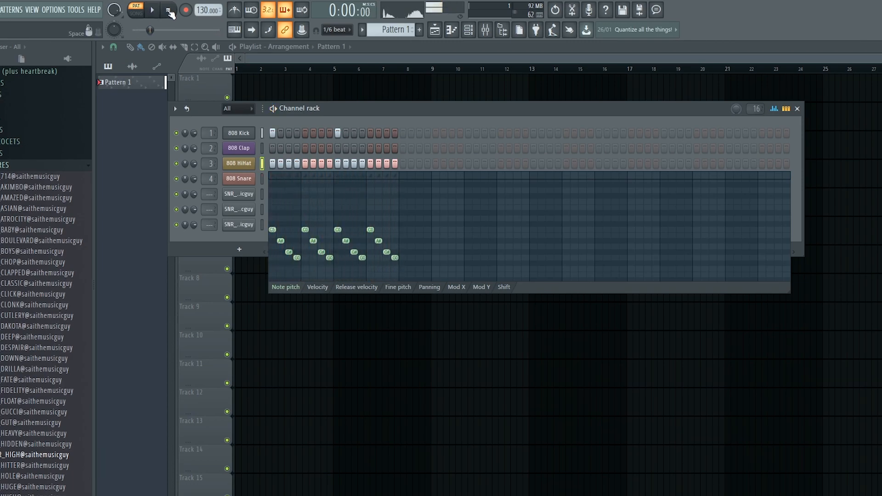
- Draw 808 HiHat velocities that rise within each group of four steps, and play the pattern
click(318, 287)
mouse_move(276, 255)
mouse_down()
mouse_move(299, 202)
mouse_move(307, 242)
mouse_move(337, 202)
mouse_move(373, 242)
mouse_move(395, 198)
mouse_up()
click(156, 11)
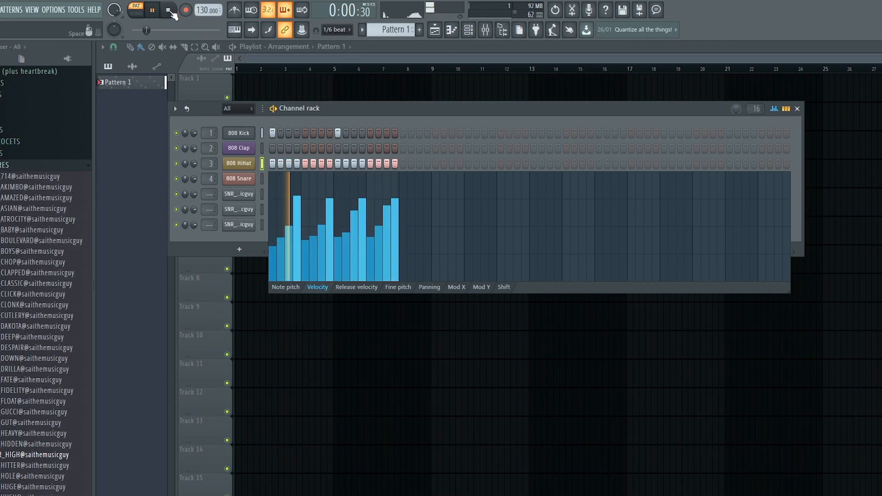
click(170, 11)
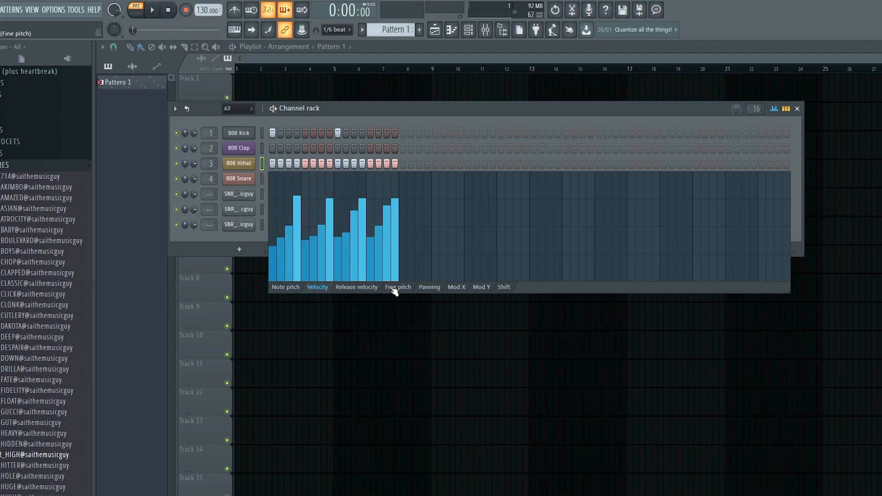
- Draw a fine pitch curve alternating above and below centre across the 808 HiHat steps, and play the pattern
click(394, 290)
mouse_move(277, 216)
mouse_down()
mouse_move(312, 228)
mouse_move(362, 219)
mouse_move(394, 252)
mouse_move(396, 241)
mouse_up()
click(152, 10)
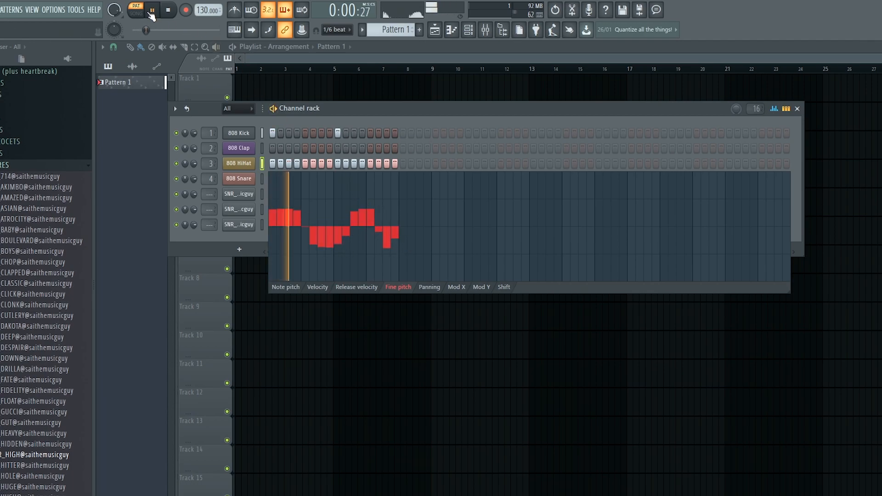
click(175, 13)
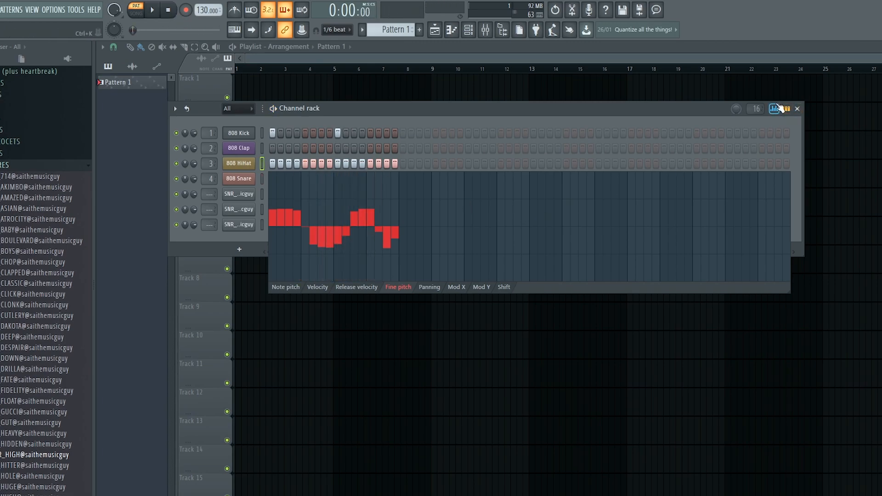
- Hide the graph editor and switch the channels from the step sequencer to note previews and back
click(359, 114)
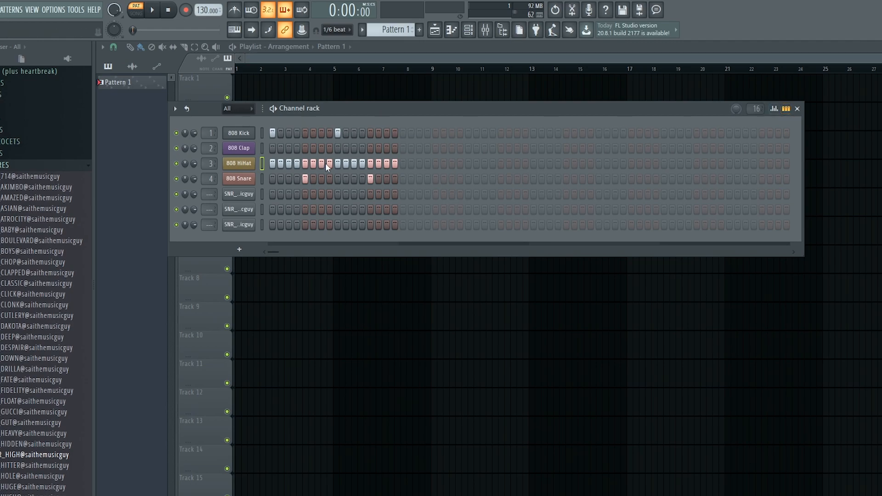
click(785, 109)
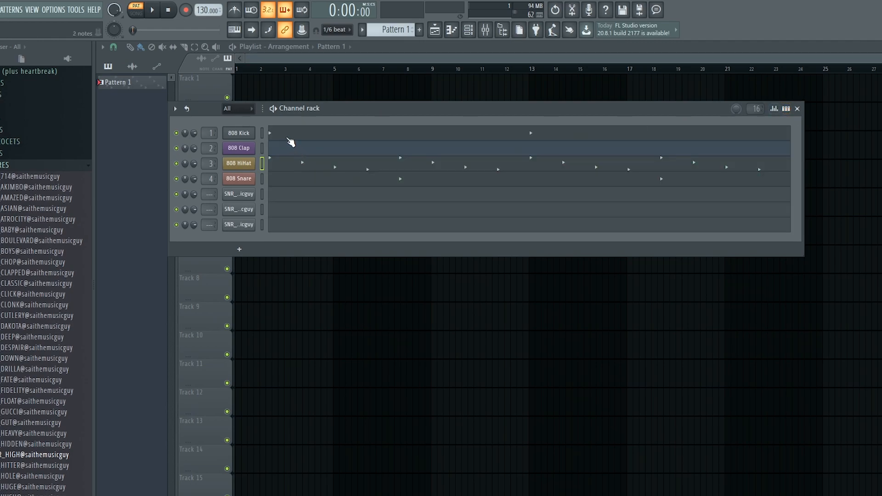
click(786, 108)
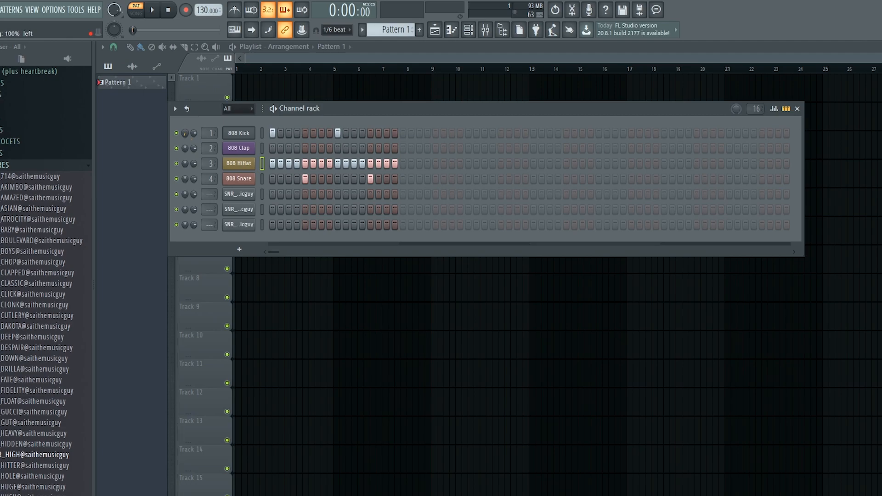
- Play the pattern with 808 Kick panned 100% left, and reset the kick's panning
click(151, 11)
key(space)
click(152, 10)
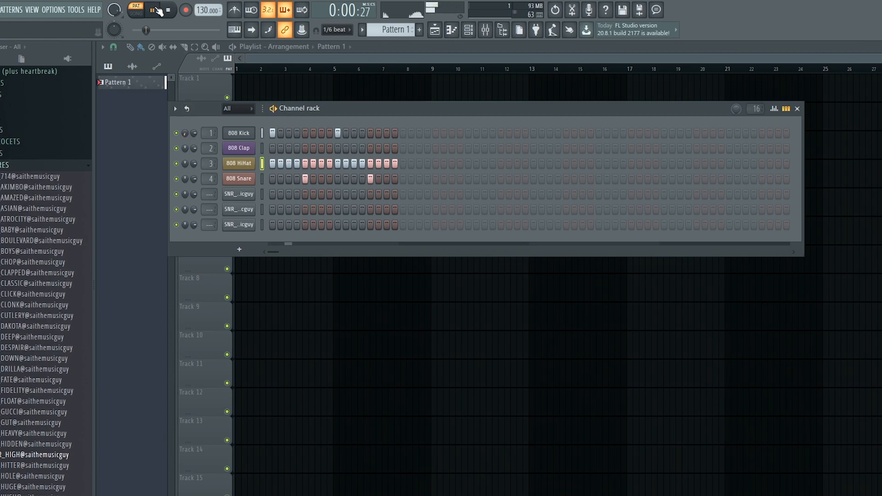
click(177, 11)
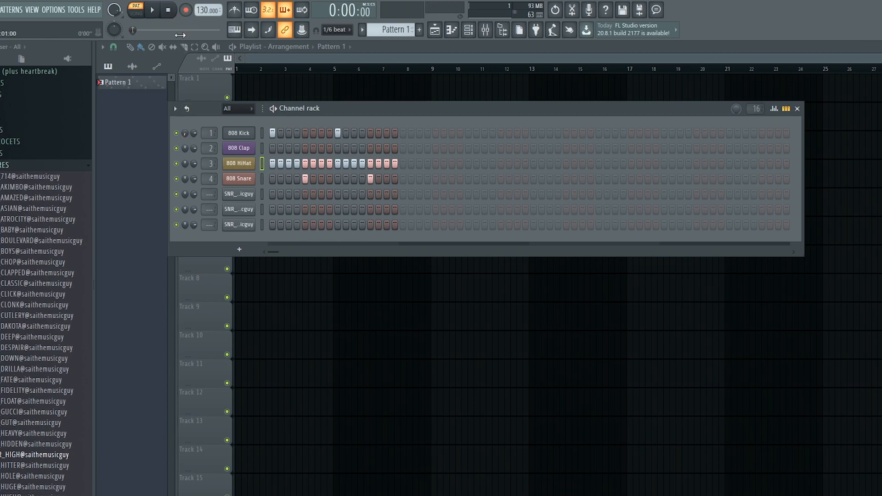
right_click(185, 133)
click(191, 134)
- Play the pattern with 808 HiHat panned to the right, and reset the hi-hat's panning
drag(184, 164, 157, 2)
key(space)
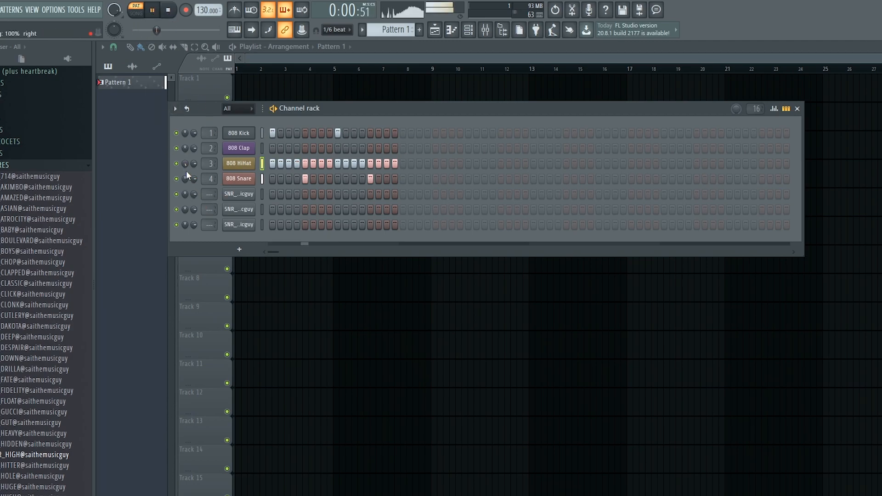
drag(191, 164, 185, 216)
right_click(191, 164)
click(205, 169)
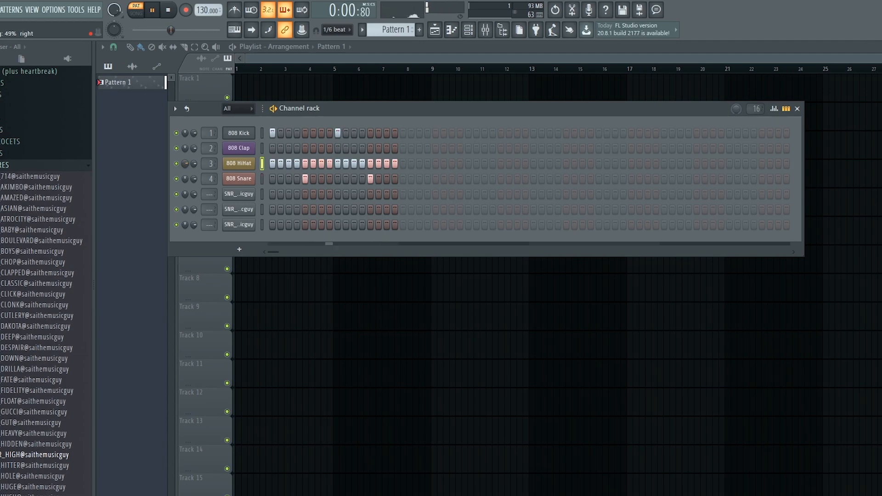
click(168, 10)
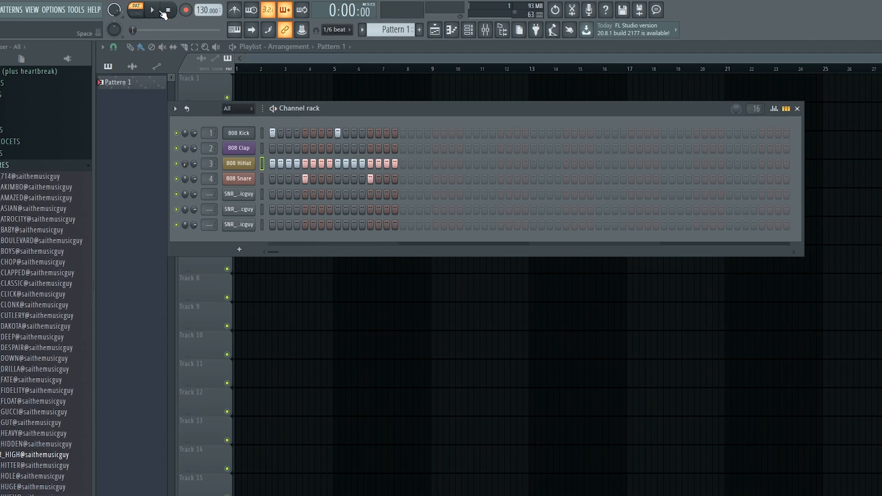
right_click(185, 164)
click(200, 169)
- Lower the channel volumes of 808 HiHat to about 30% and 808 Kick to about 9% during playback
click(152, 10)
drag(194, 164, 194, 198)
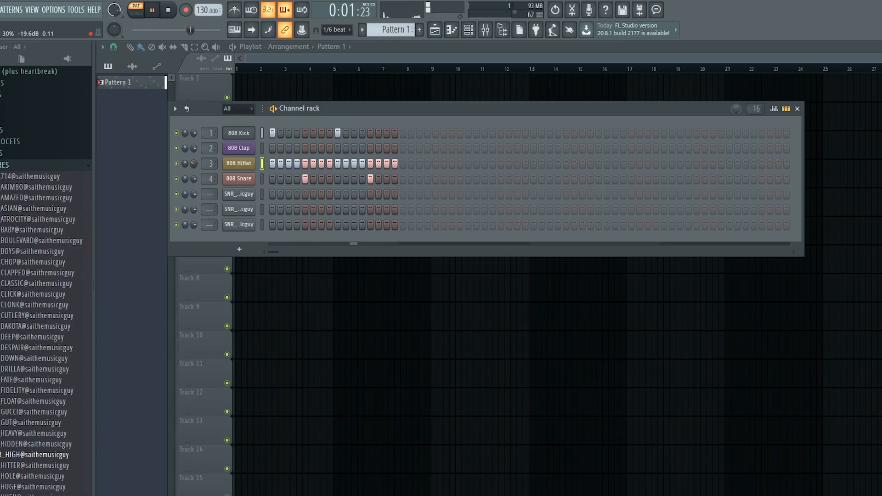
drag(192, 134, 192, 167)
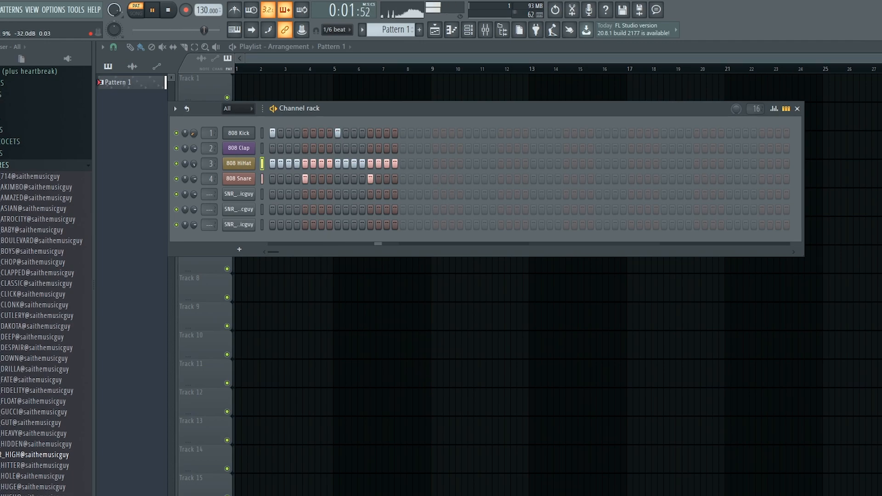
key(space)
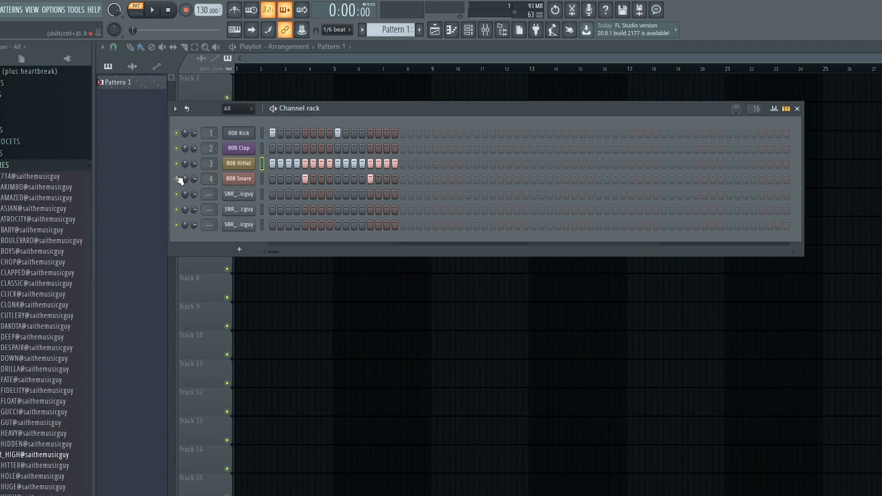
- Play the pattern with 808 HiHat muted and again with it soloed, and restore all channels
click(153, 10)
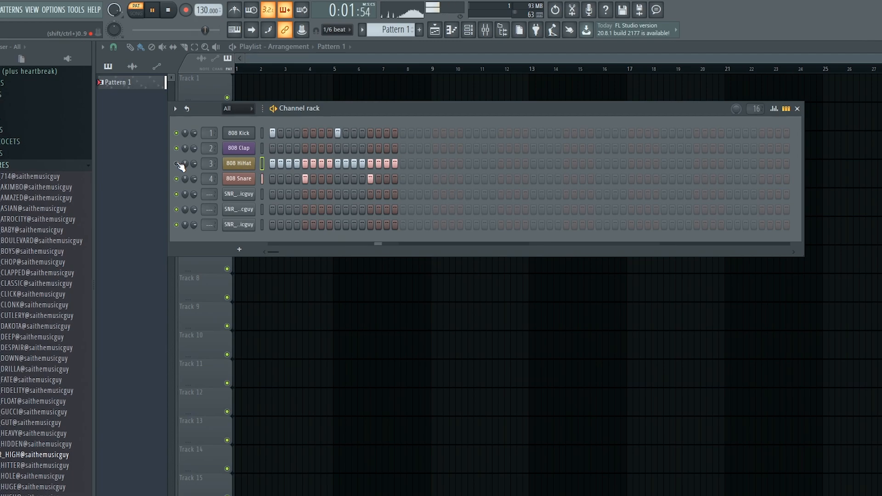
click(156, 11)
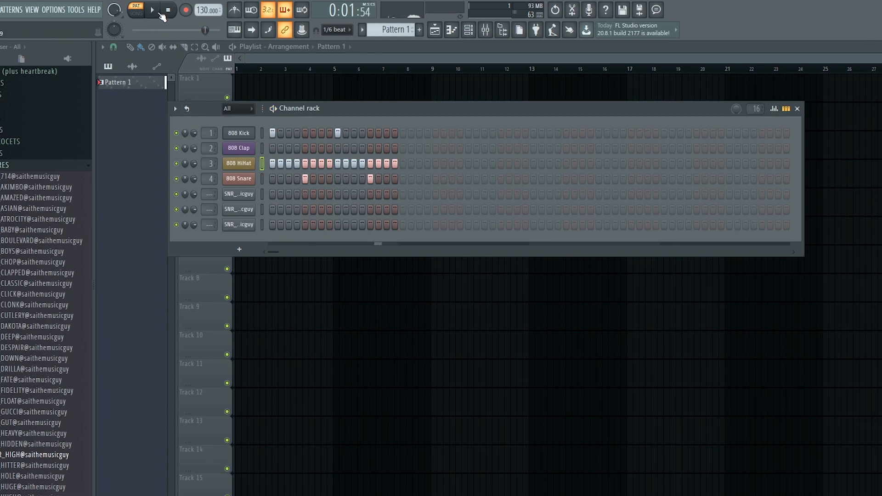
right_click(175, 165)
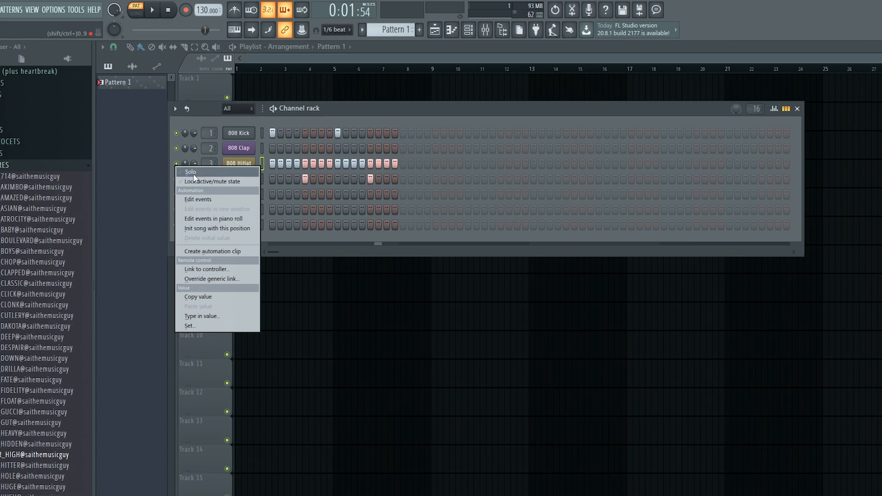
click(189, 173)
click(155, 14)
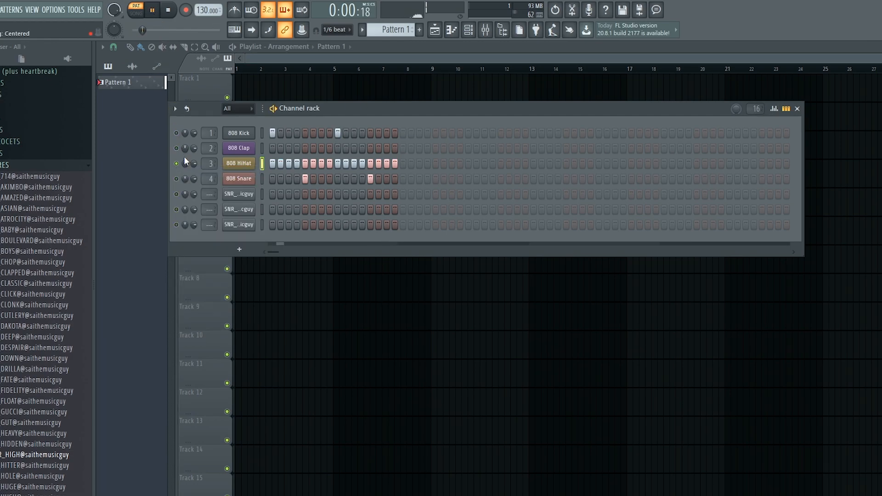
right_click(177, 164)
click(202, 171)
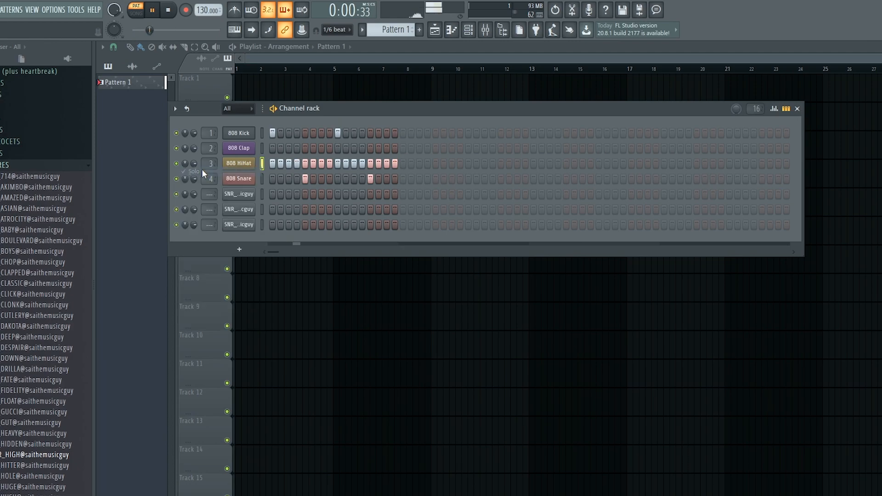
click(155, 7)
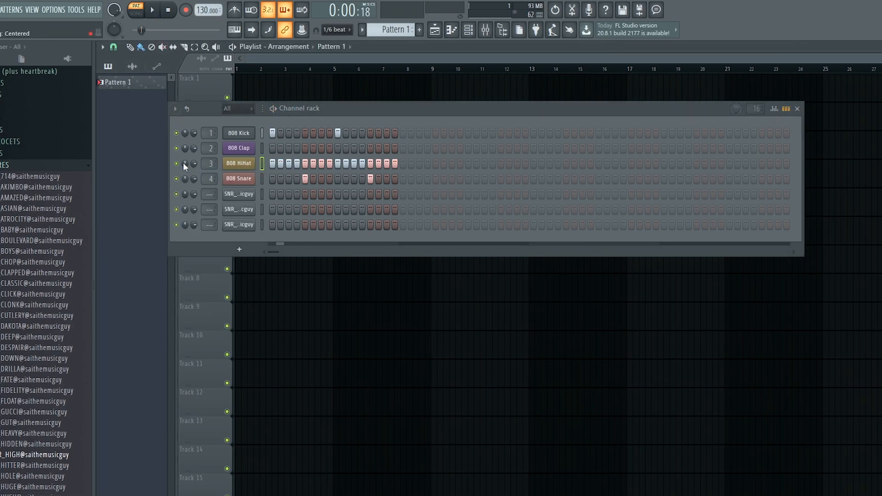
- Lock the active/mute state of 808 HiHat, and unlock it again
right_click(181, 162)
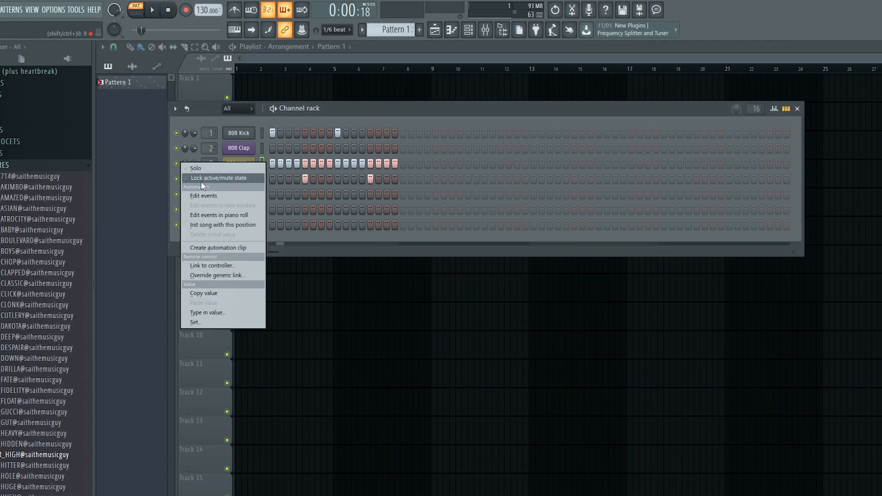
click(200, 178)
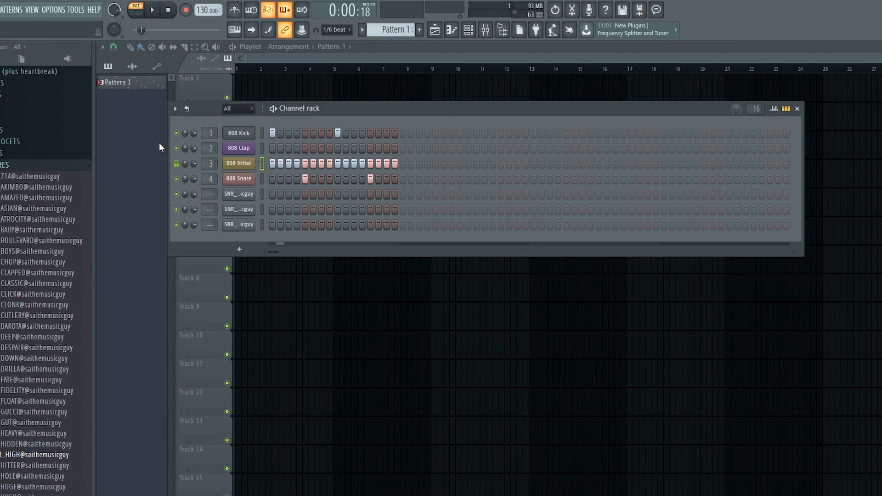
right_click(176, 163)
click(207, 179)
right_click(178, 164)
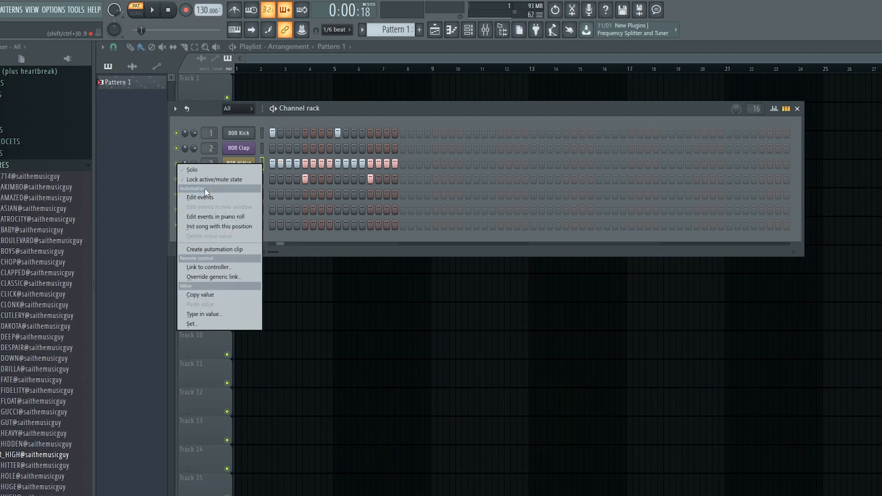
click(253, 161)
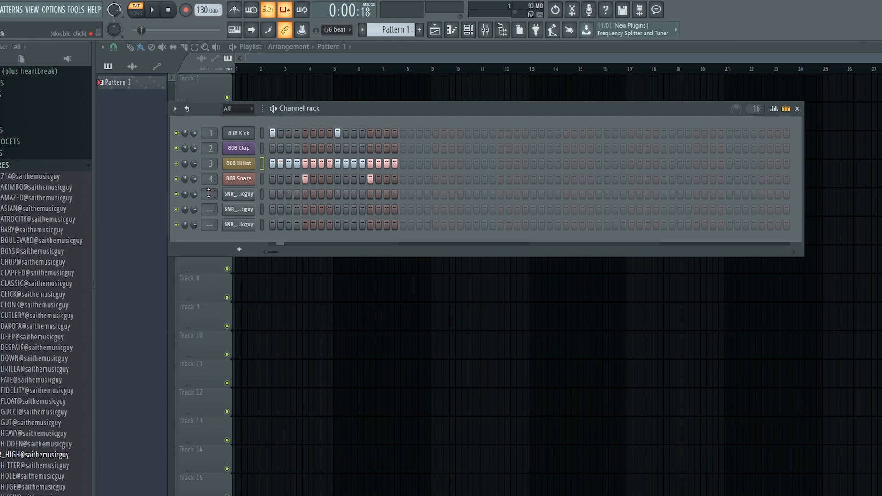
- Route the first SNR channel below 808 Snare to mixer track 10 and show the mixer
click(261, 194)
scroll(209, 194, up, 3)
scroll(209, 194, down, 12)
double_click(212, 200)
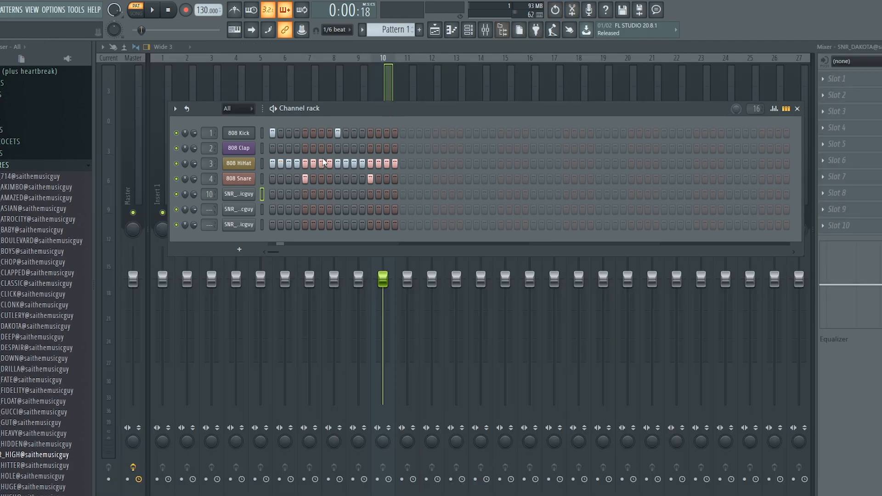
- Link the last two SNR channels to free mixer tracks 5 and 6
click(262, 210)
key(ctrl+l)
click(262, 224)
key(ctrl+l)
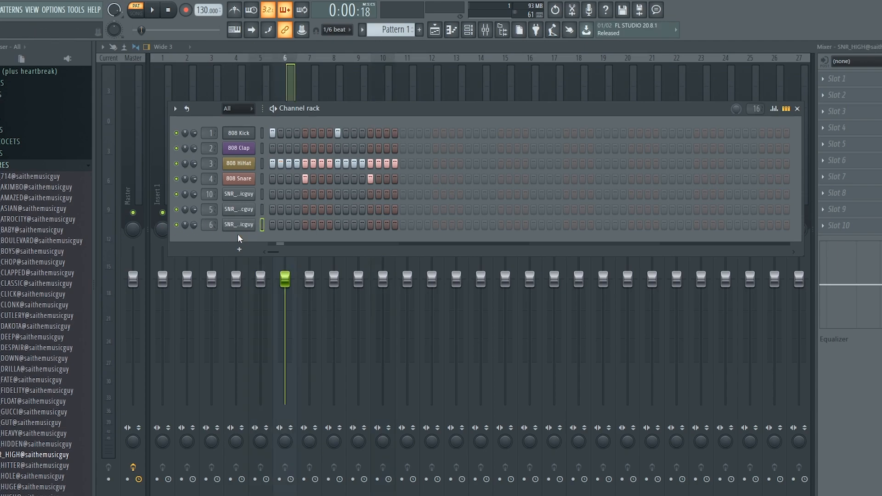
click(305, 64)
click(285, 72)
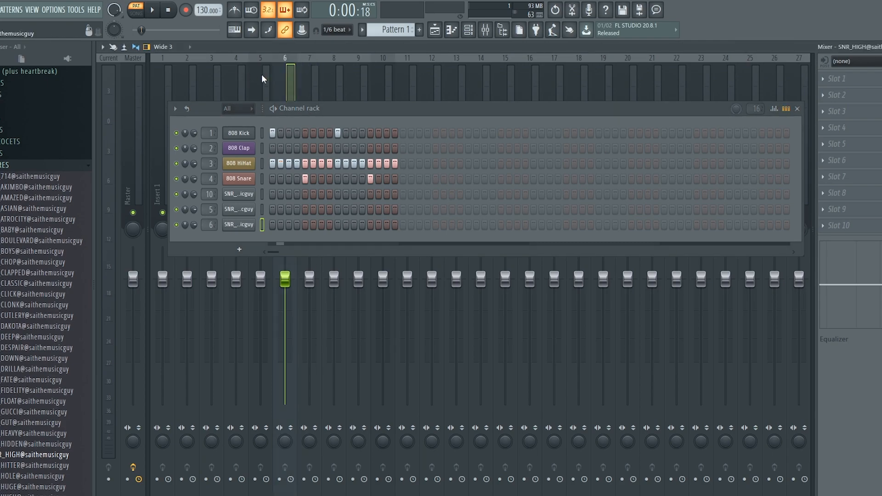
click(269, 75)
click(283, 68)
- Link all channels to their own mixer tracks at once, and select the 808 Snare mixer track
right_click(263, 224)
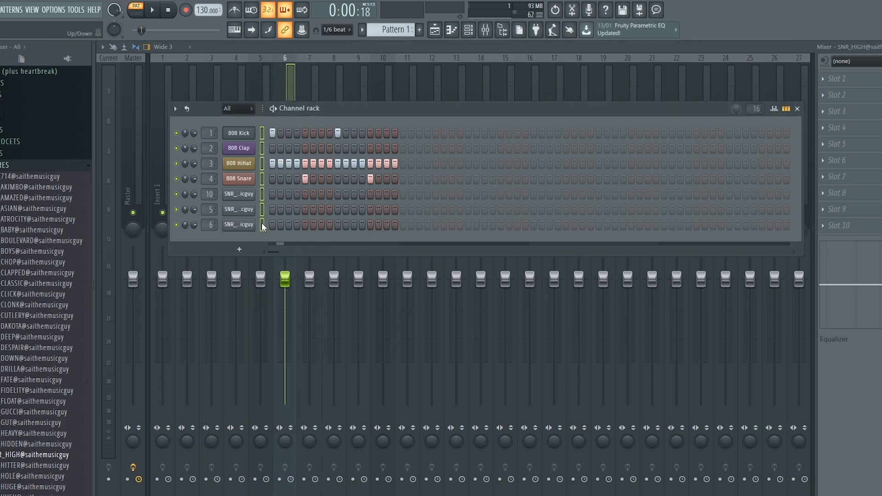
key(ctrl+l)
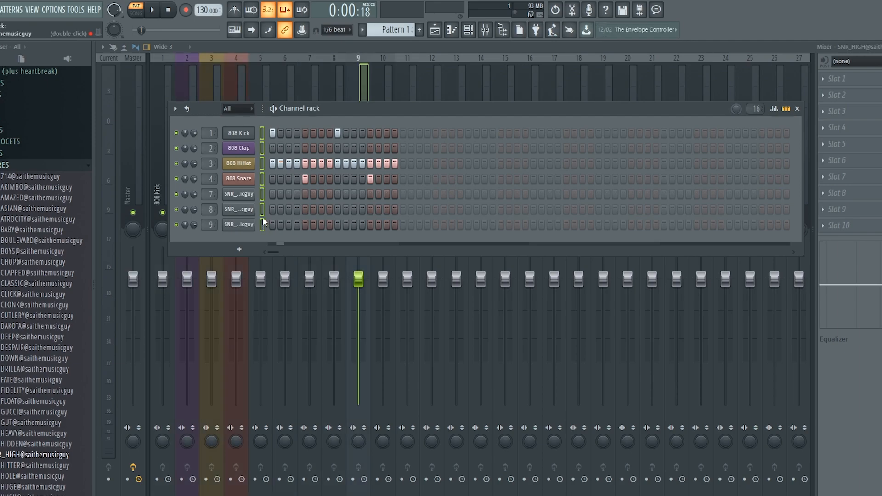
click(243, 90)
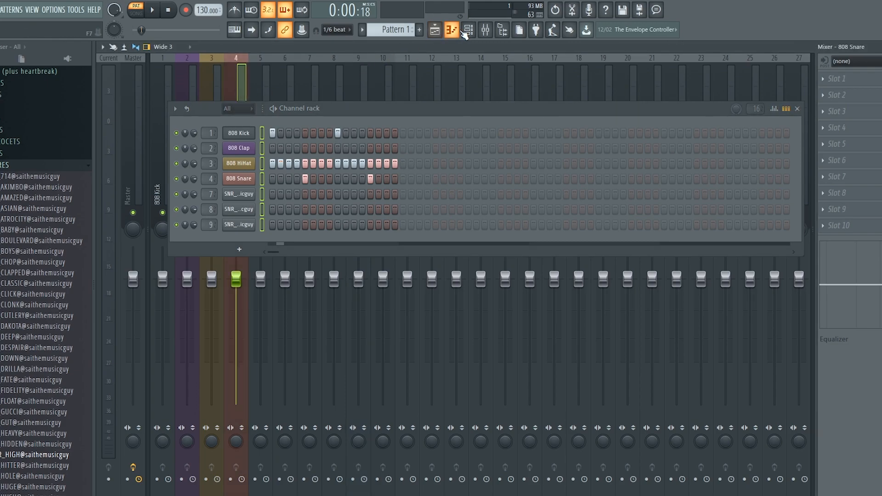
- Select the 808 HiHat, 808 Kick and 808 Snare channels in turn
click(262, 164)
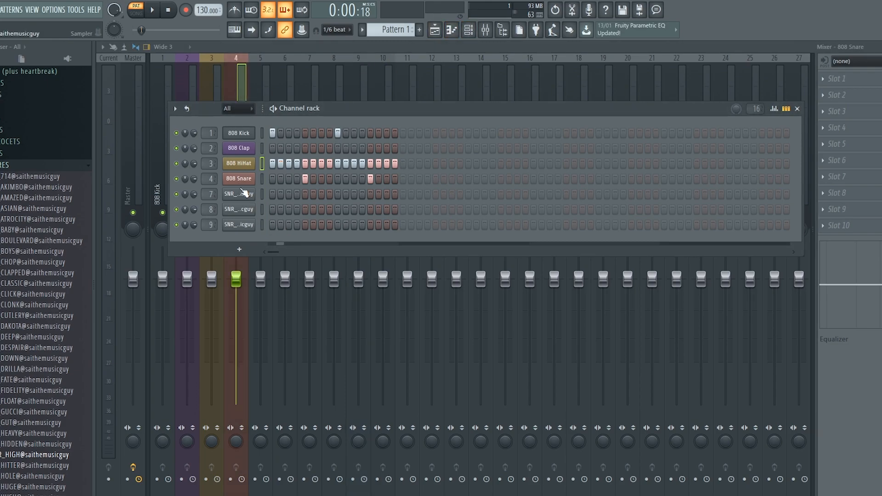
double_click(262, 133)
click(262, 134)
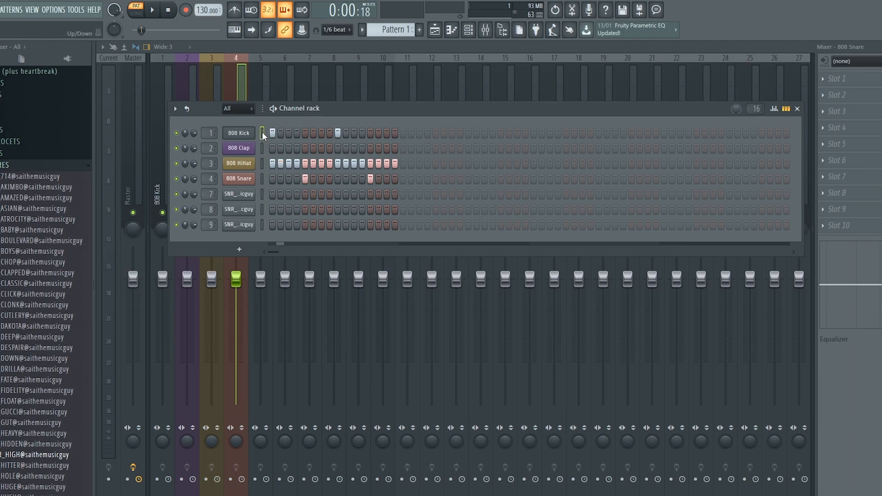
click(262, 178)
- Review the channel options of 808 Kick, and fill its sequence each 2, 4 and 8 steps in turn
right_click(230, 134)
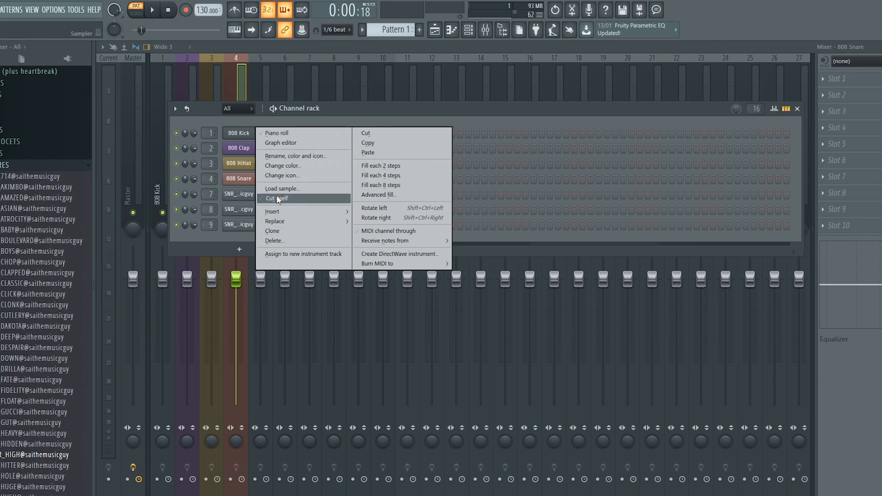
mouse_move(268, 213)
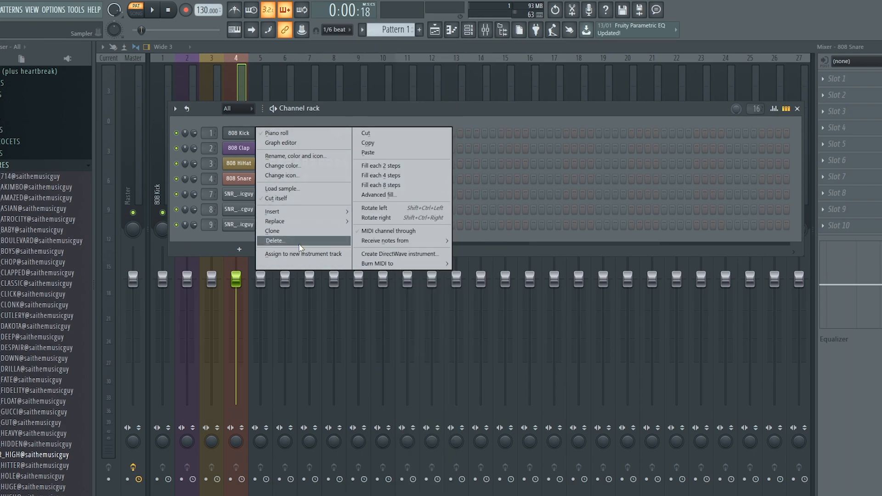
click(296, 255)
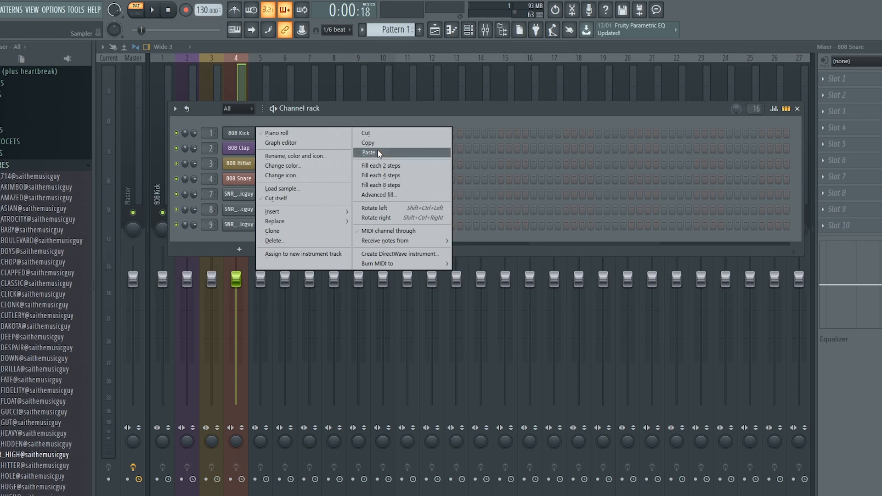
click(380, 166)
right_click(248, 134)
click(381, 175)
right_click(243, 133)
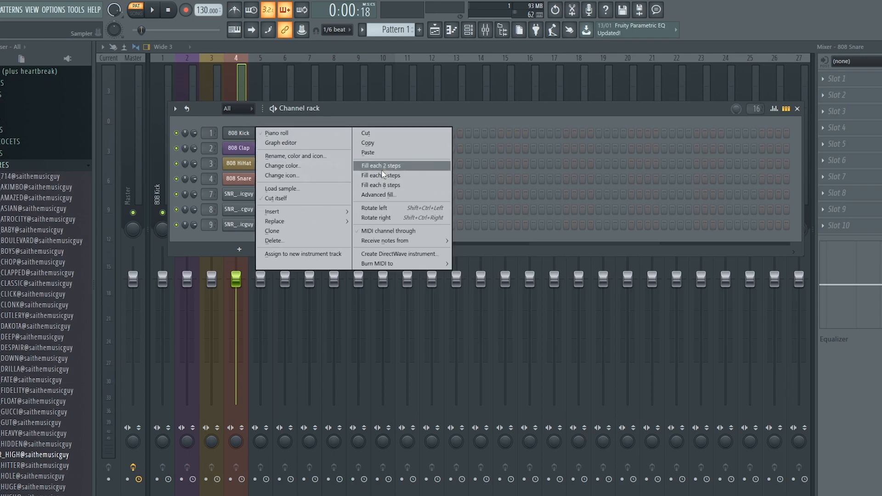
click(380, 182)
- Try Advanced fill on 808 Kick with a sequence length of 25, randomize and rotate the sequence, and discard the fill
right_click(243, 133)
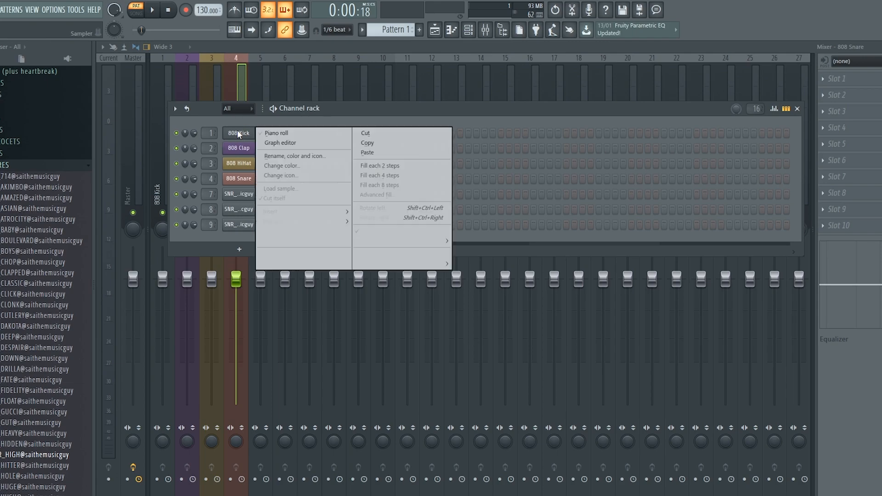
click(414, 195)
drag(431, 224, 493, 327)
drag(428, 218, 459, 250)
drag(492, 362, 492, 375)
drag(446, 132, 600, 115)
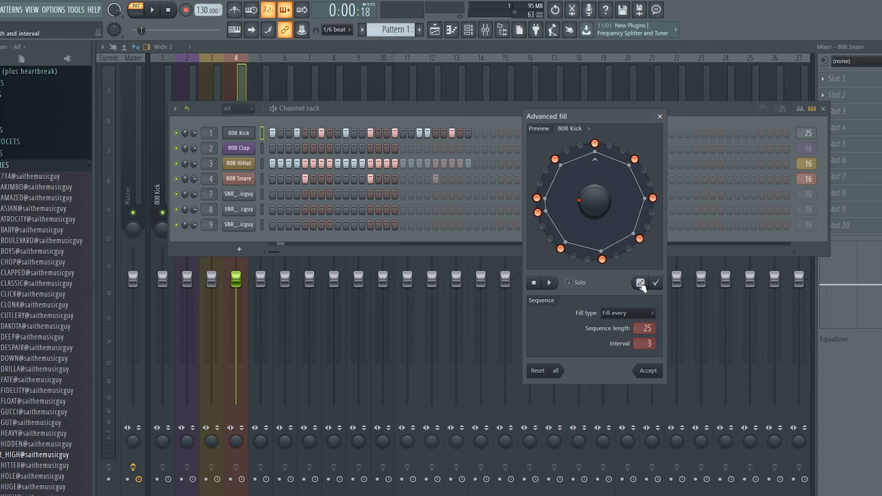
click(640, 282)
click(640, 283)
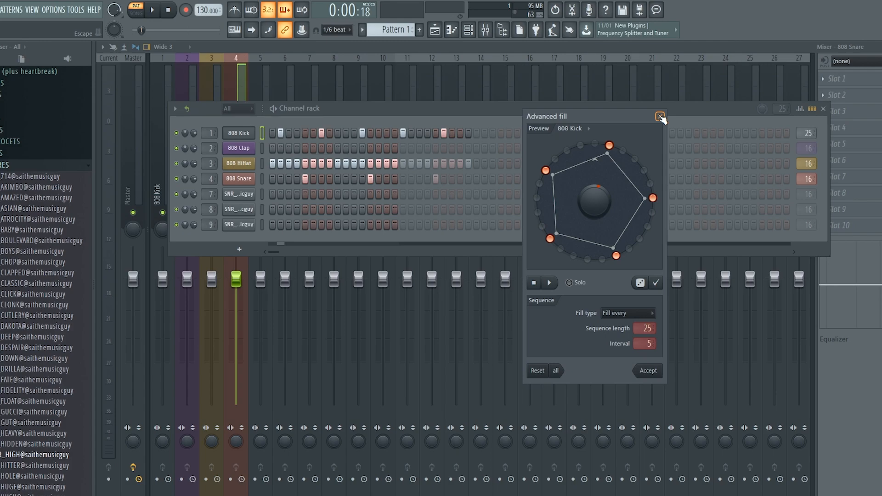
drag(595, 201, 595, 206)
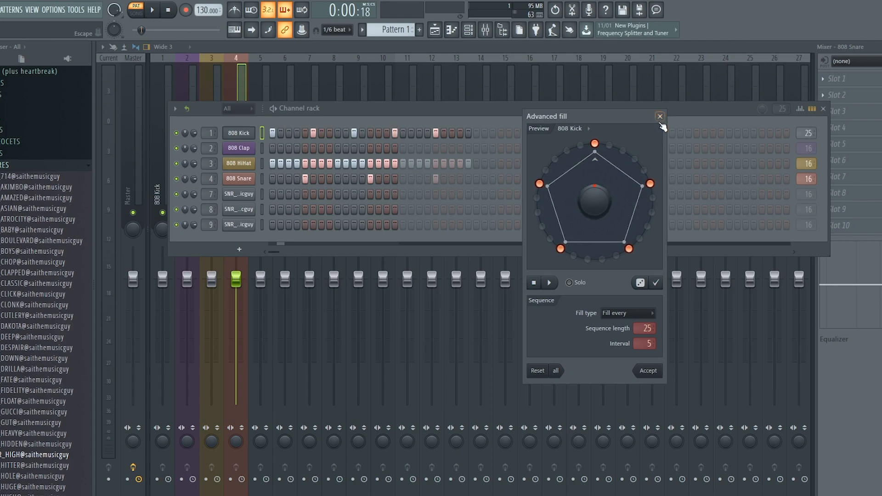
click(660, 117)
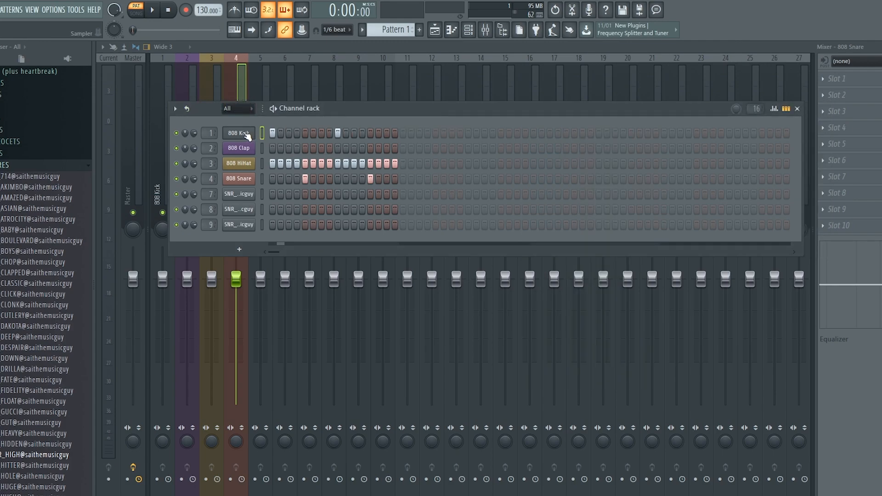
- Rotate the 808 Kick steps left by one
right_click(247, 136)
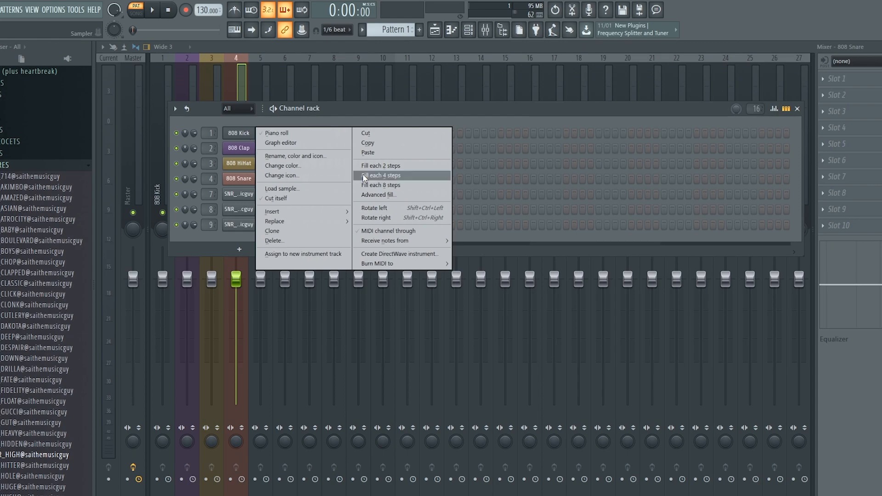
click(408, 208)
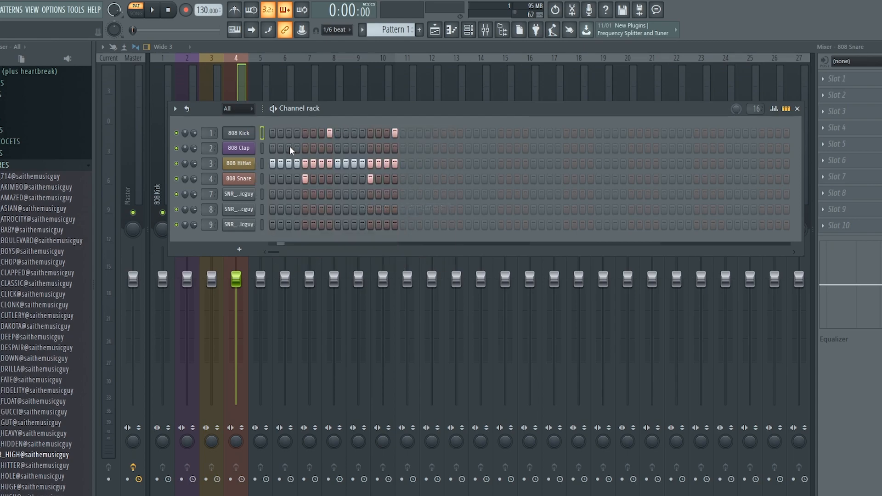
- Rotate the 808 Kick steps right by one, and switch its MIDI channel through option off and back on
right_click(243, 134)
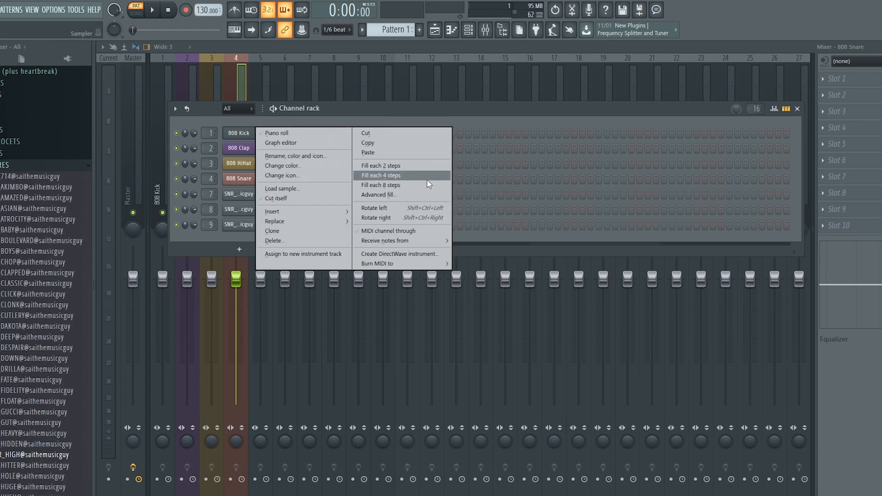
click(395, 217)
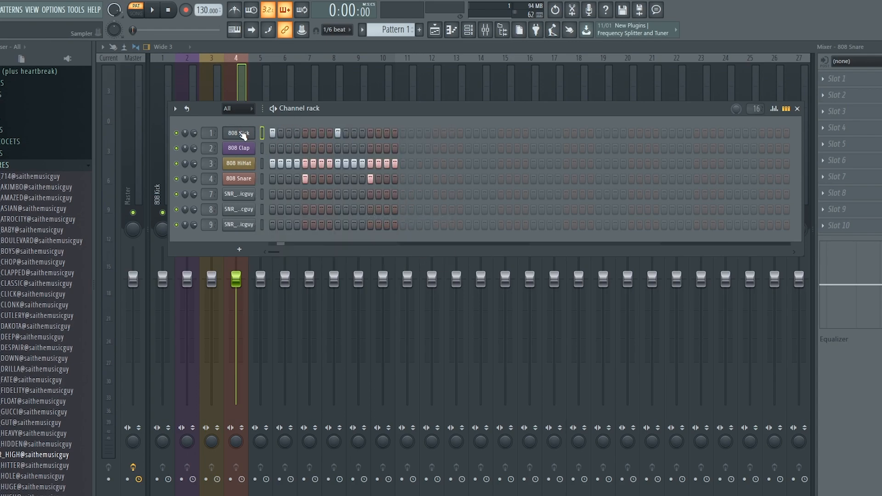
right_click(243, 134)
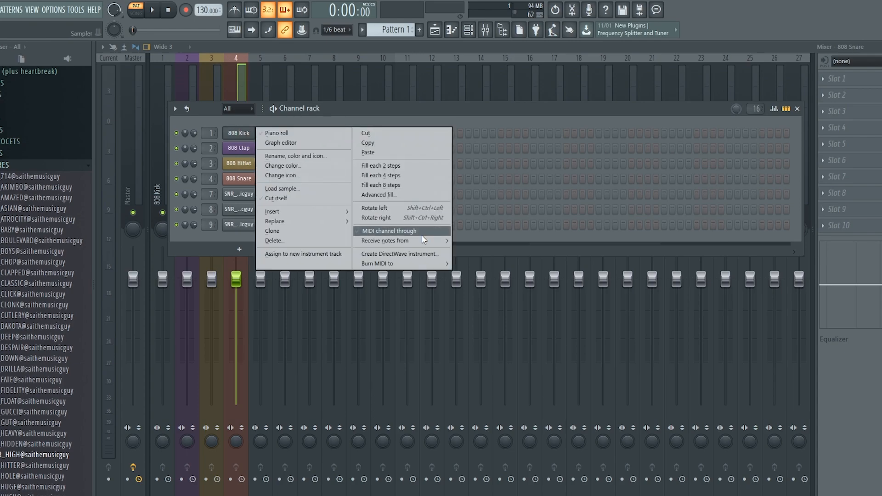
click(387, 231)
right_click(241, 136)
click(391, 231)
- Review the Receive notes from options of 808 Kick, and burn its MIDI to a new pattern without disabling arpeggiator, swing and echo
right_click(248, 133)
mouse_move(421, 247)
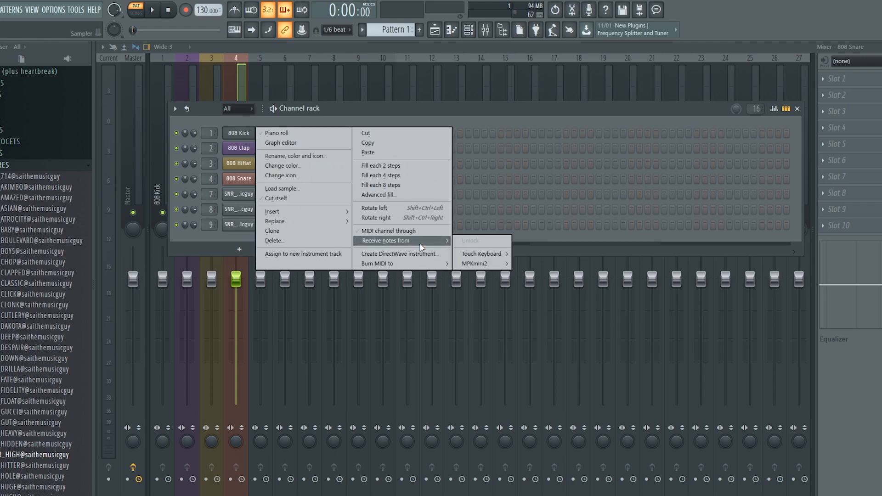
mouse_move(494, 267)
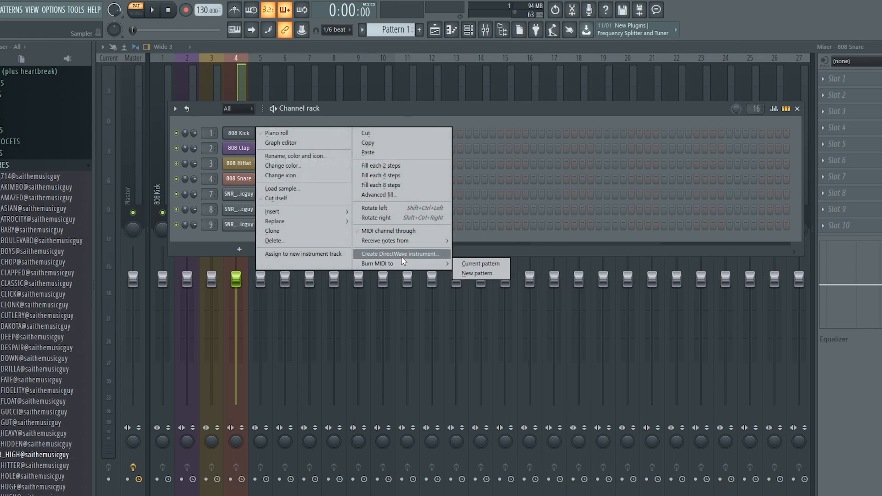
mouse_move(381, 264)
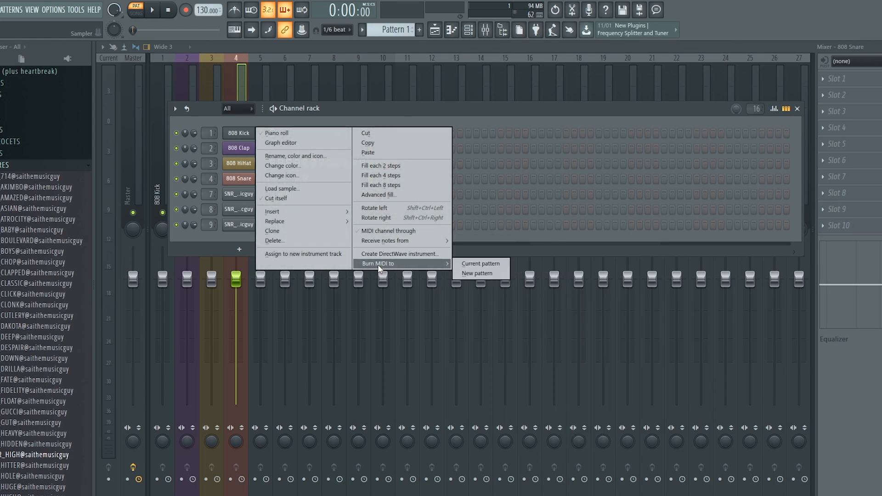
click(478, 274)
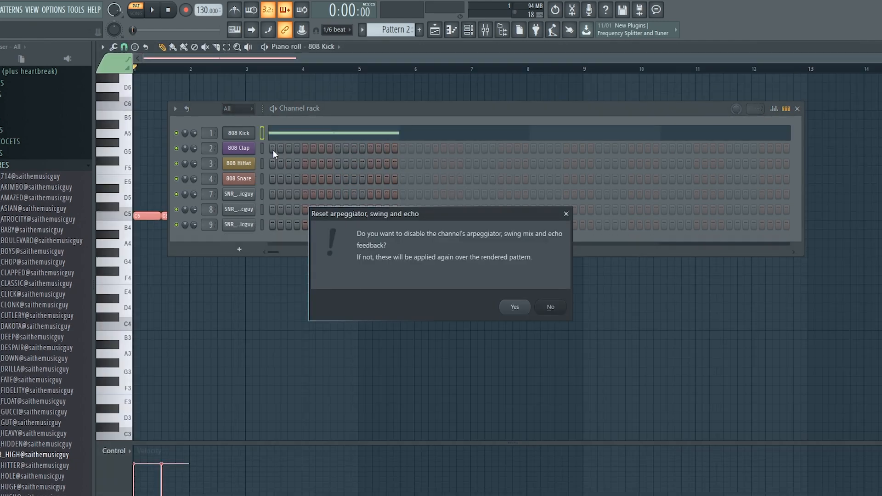
click(547, 312)
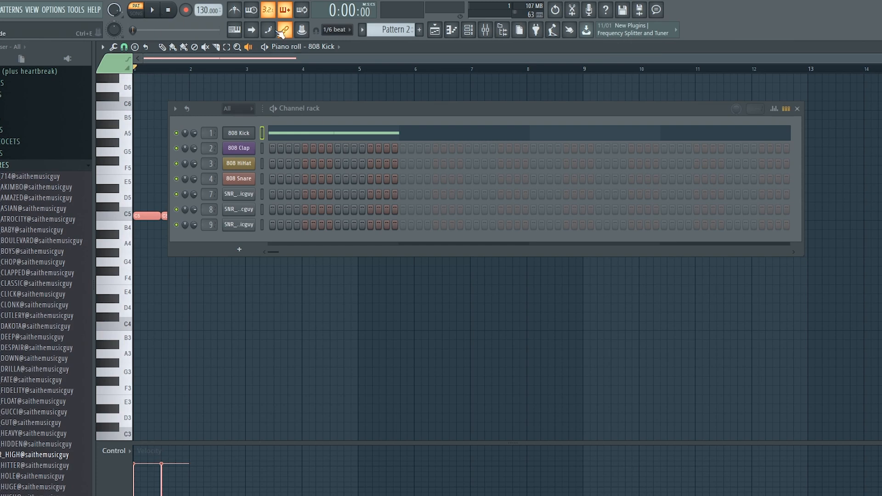
- Show the playlist with the channel rack moved clear of the pattern list, and switch to Pattern 1
click(434, 31)
click(434, 32)
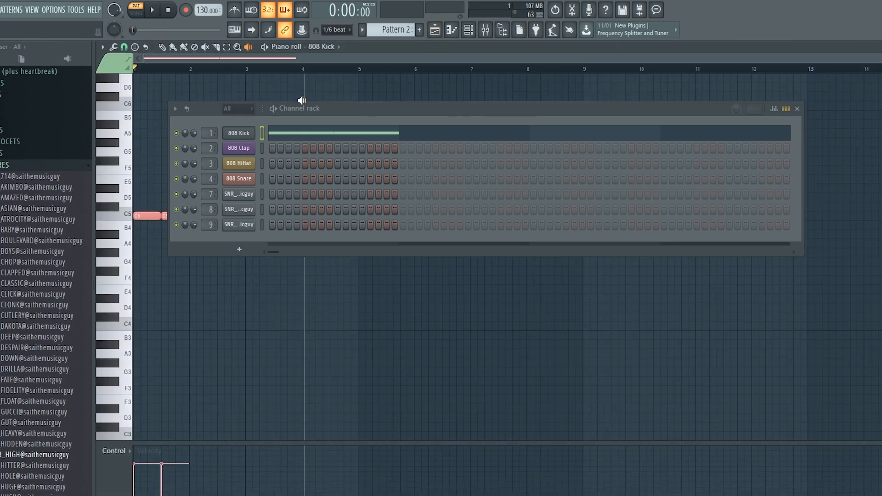
mouse_move(257, 110)
mouse_down()
mouse_move(553, 136)
mouse_move(486, 132)
mouse_up()
click(163, 47)
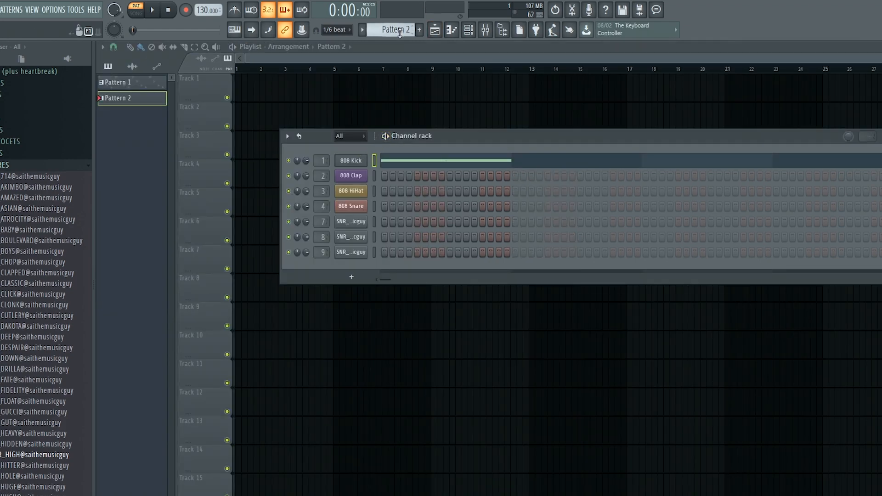
scroll(398, 30, up, 1)
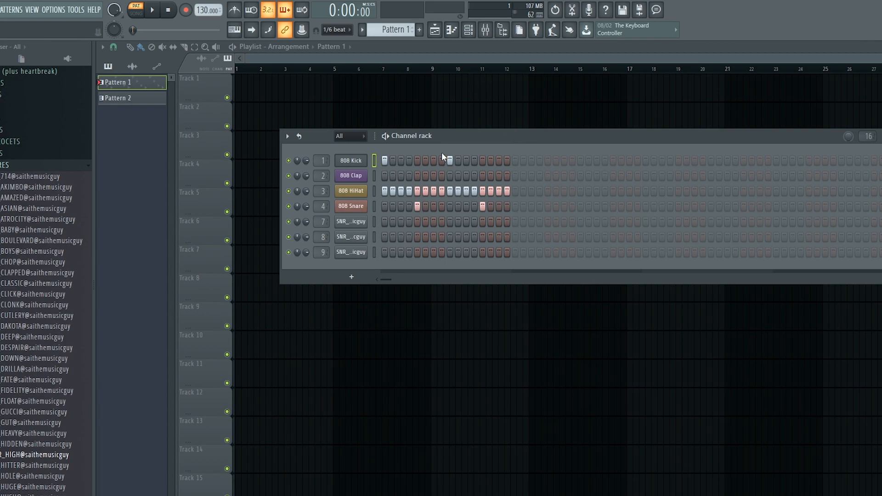
- Clear the 808 Kick steps, place 808 Clap hits on steps 9 and 14, and move the channel rack up
click(415, 174)
click(472, 158)
click(458, 160)
click(499, 160)
click(491, 175)
drag(448, 133, 437, 91)
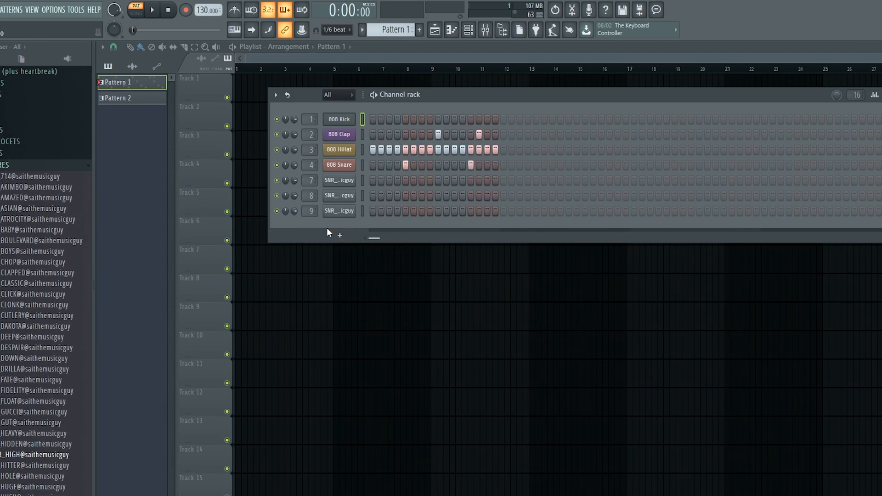
- Open the list for adding a new channel to the rack and close it without adding one, twice
click(339, 236)
click(310, 229)
click(339, 235)
click(312, 230)
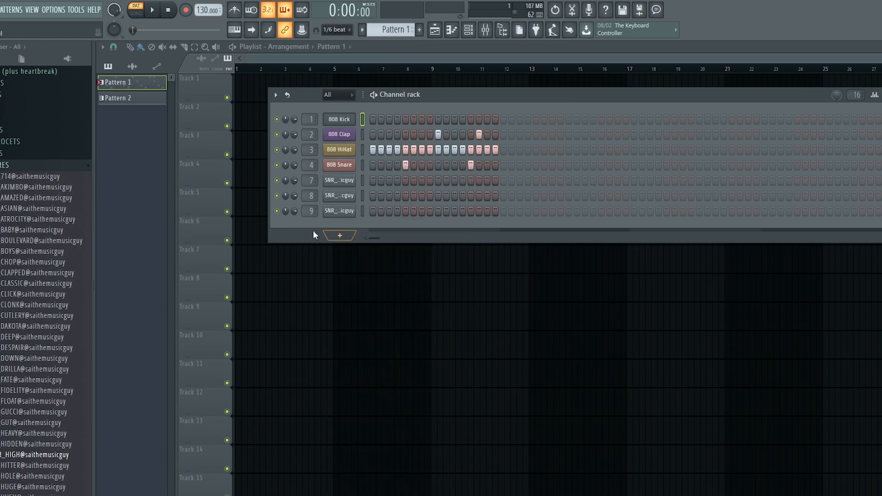